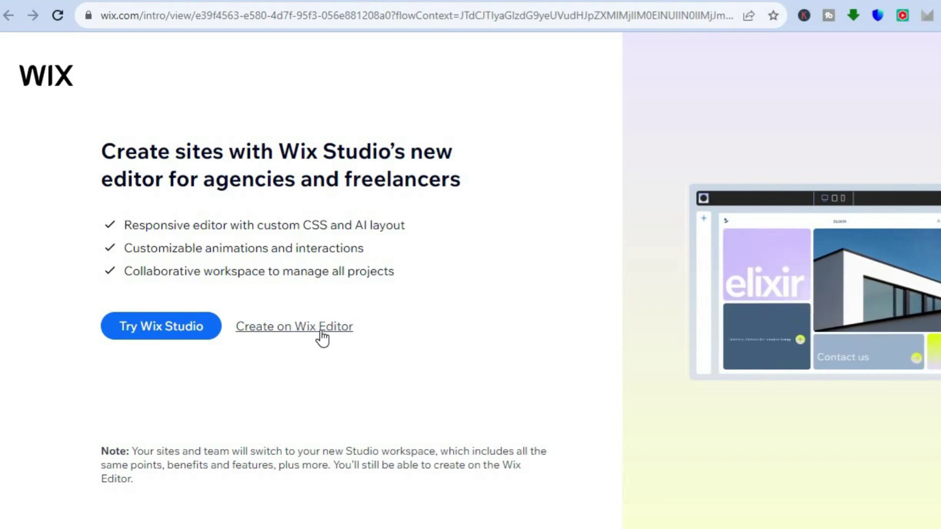
Start a new site on Wix Editor without AI setup and choose Online Store as the website type
click(306, 329)
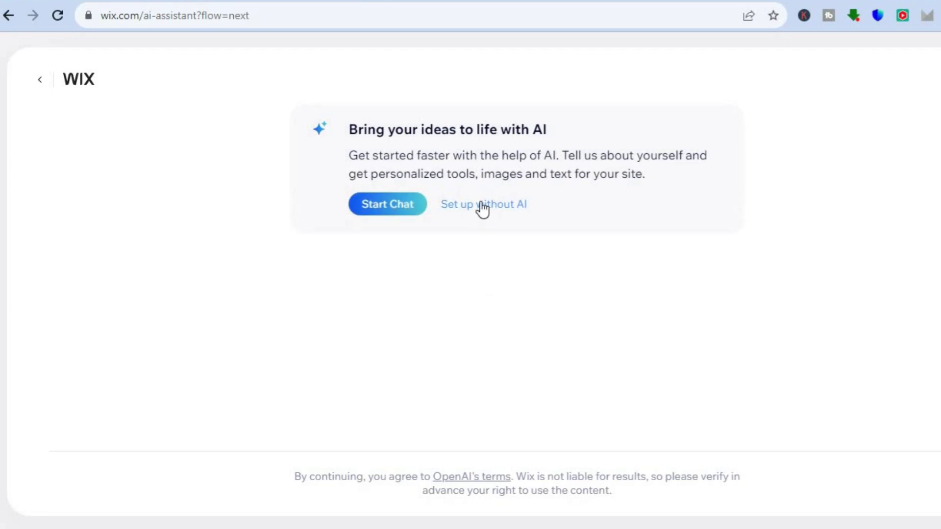
click(483, 205)
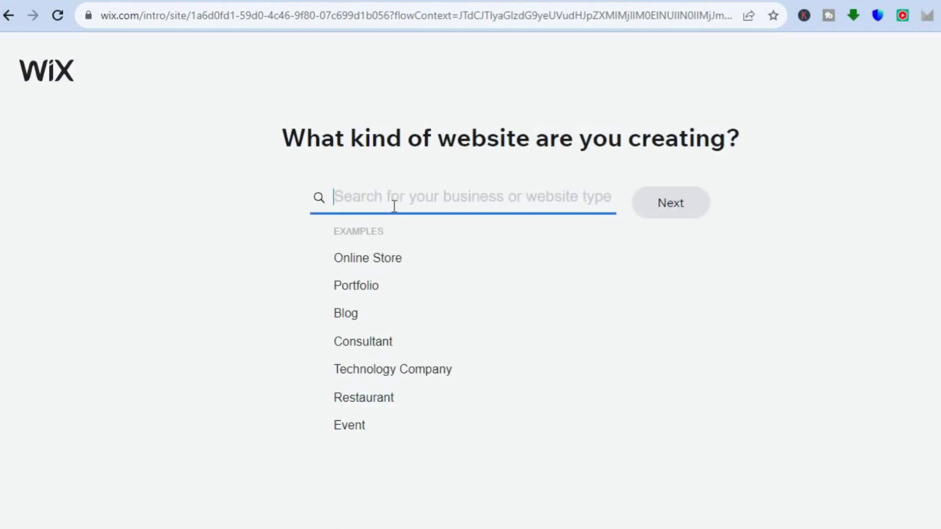
click(390, 260)
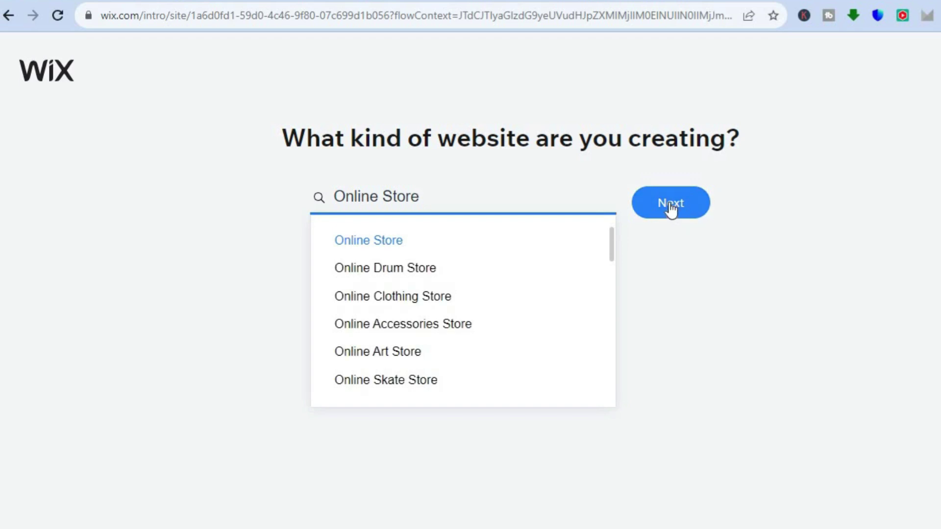
click(671, 210)
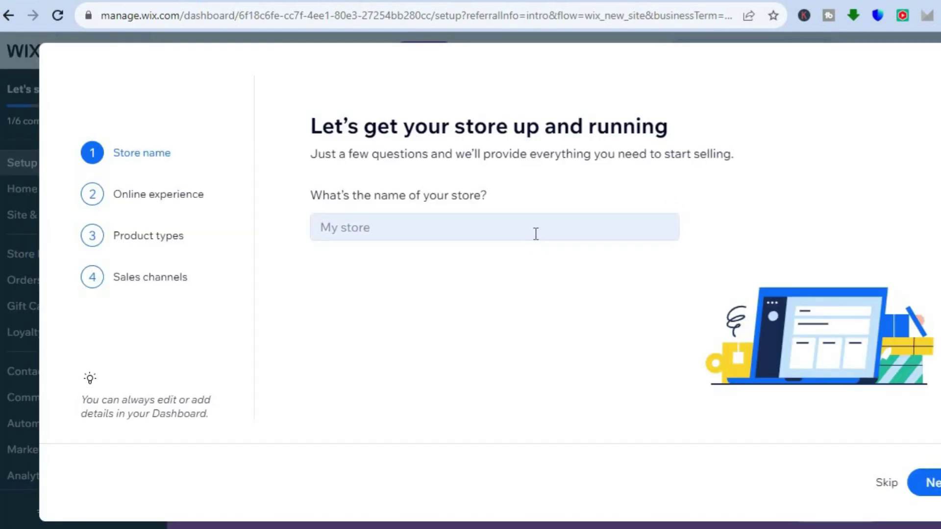
Name the store "simple store" and continue the store setup
click(535, 234)
text(simple)
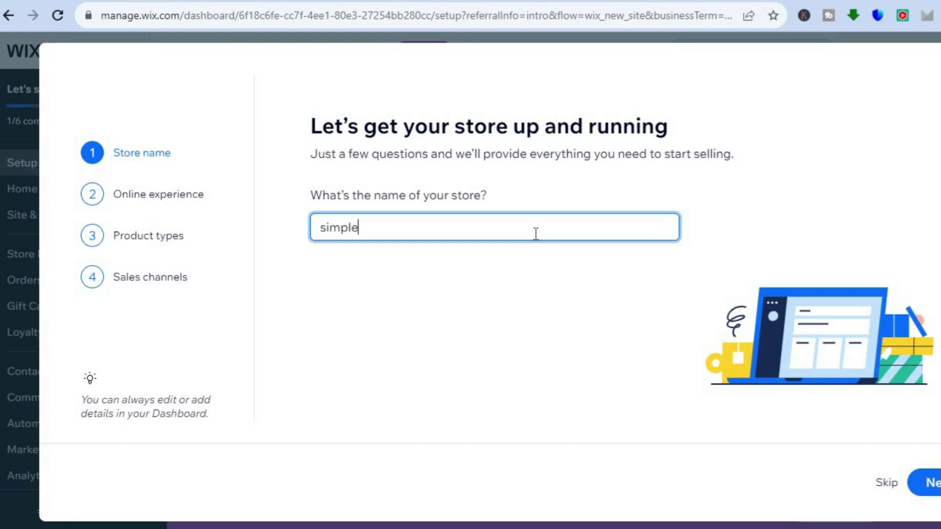
text( store)
click(924, 483)
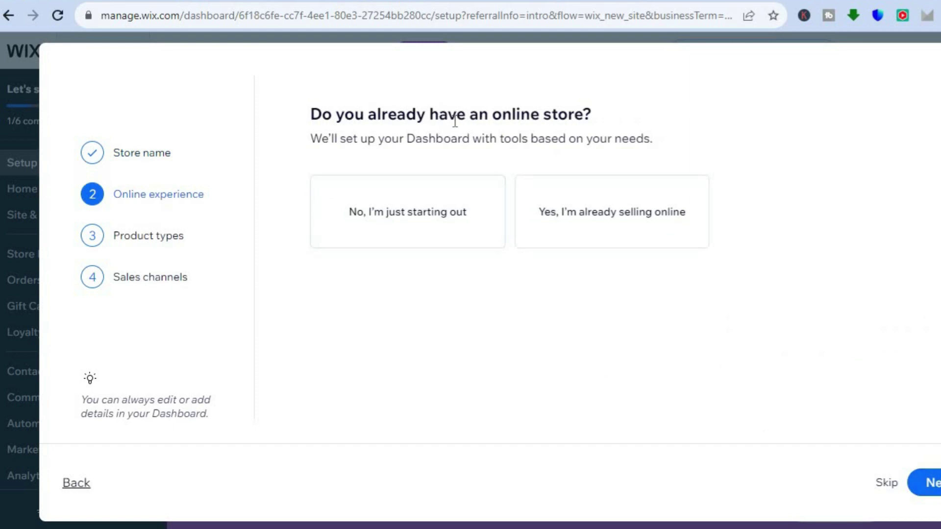
Complete the setup questions as just starting out, selling dropshipping products through an online store, and continue to the dashboard
click(405, 216)
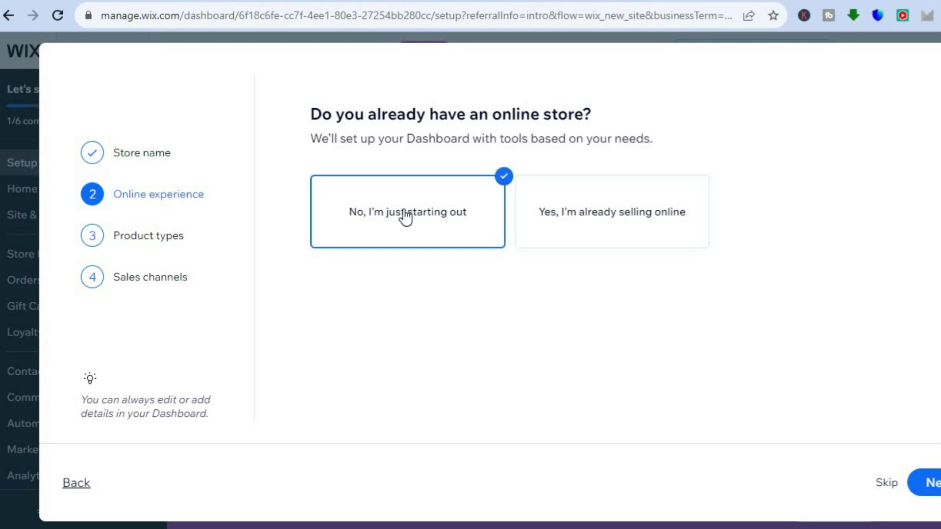
click(936, 482)
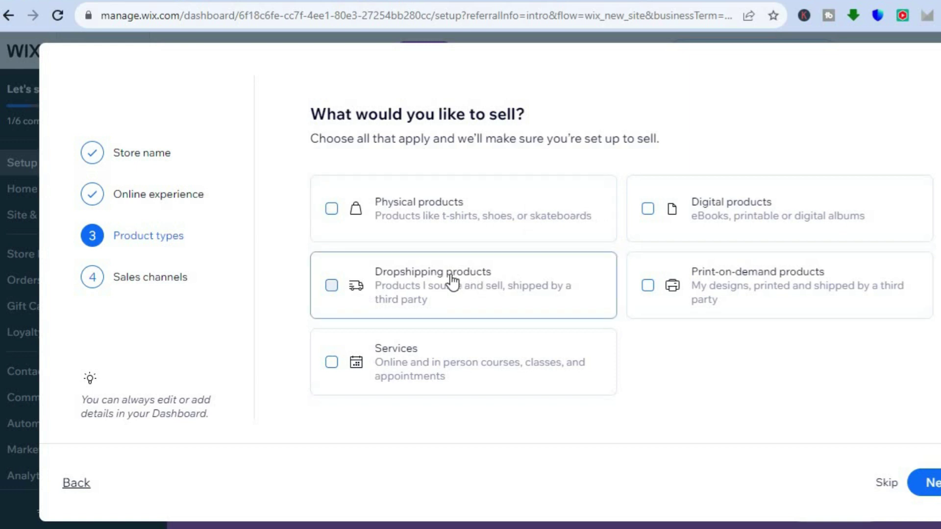
click(352, 286)
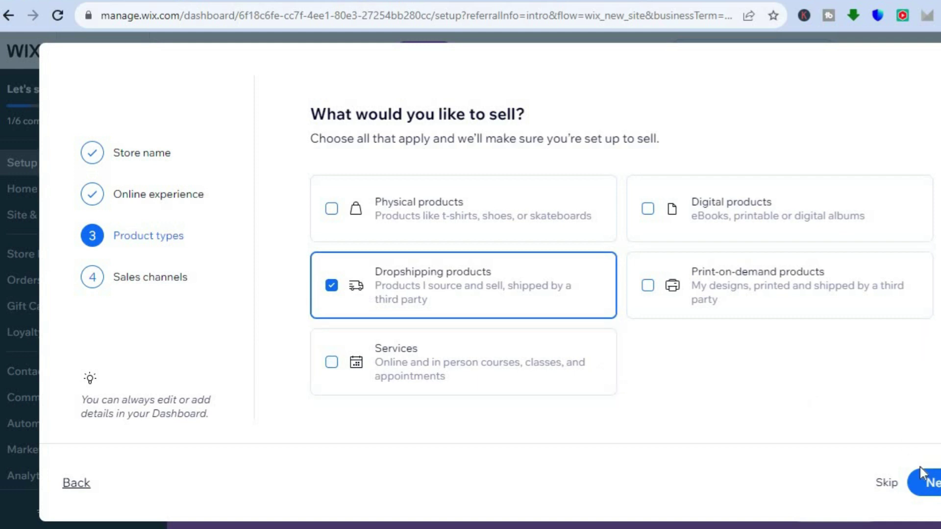
click(928, 484)
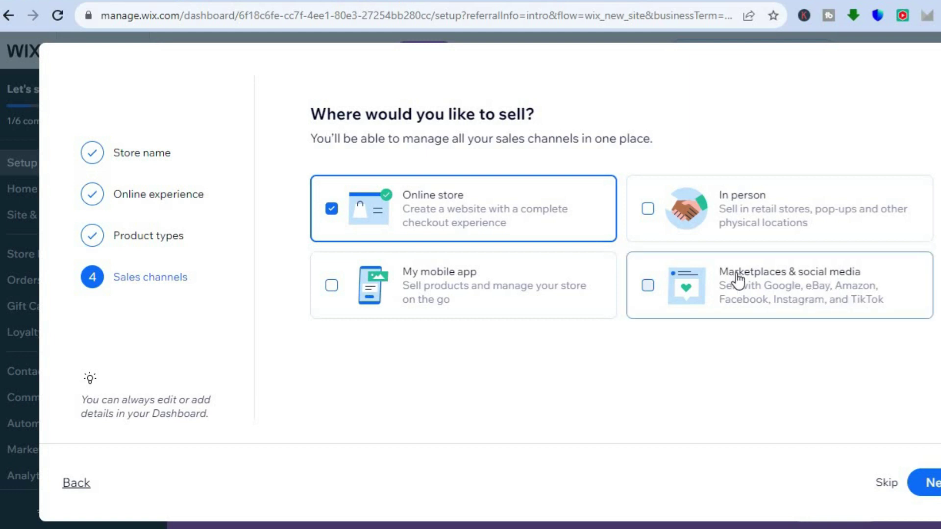
click(933, 486)
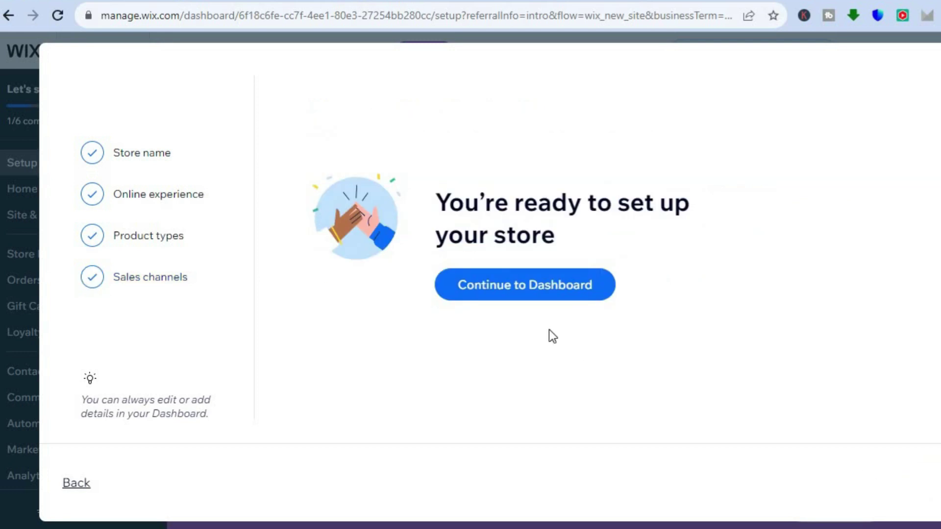
click(536, 296)
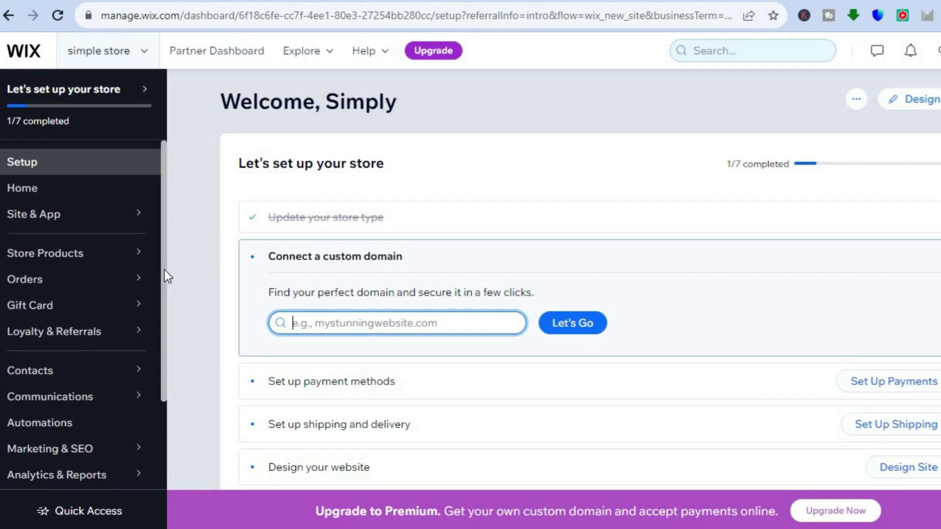
Open the store's payment methods management from Billing & Payments and review the available payment options
scroll(165, 343, down, 1)
scroll(167, 383, down, 3)
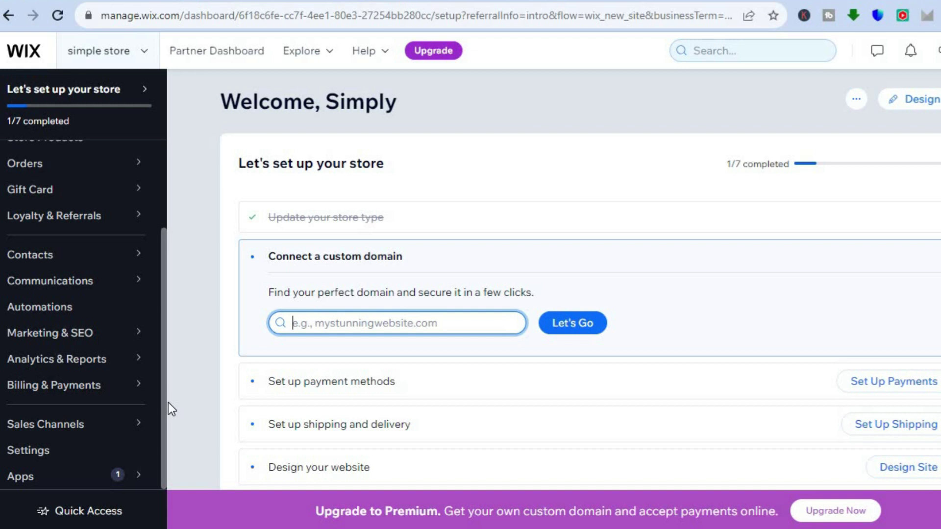
mouse_move(91, 385)
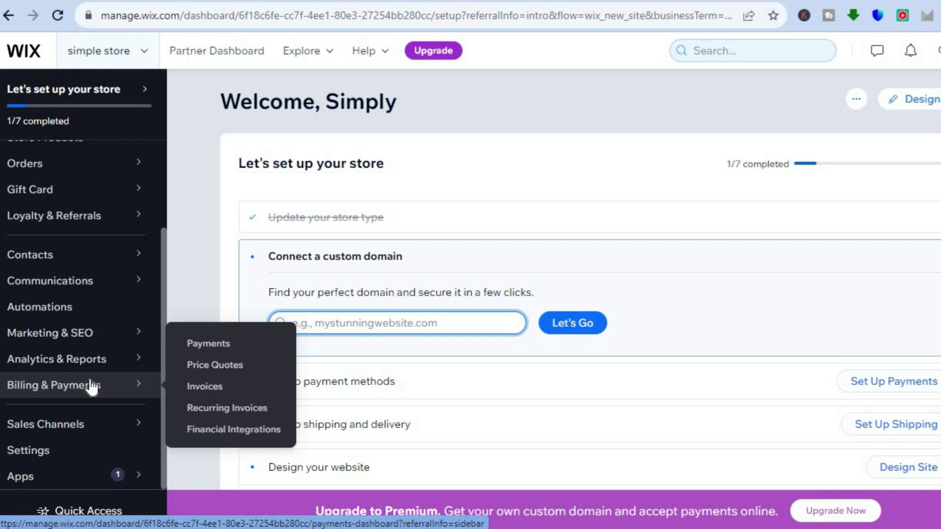
click(205, 346)
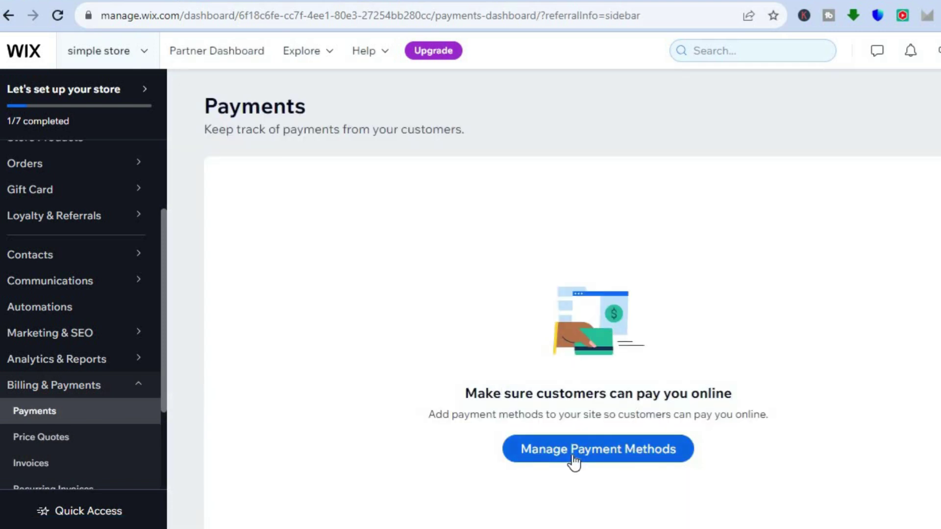
click(573, 462)
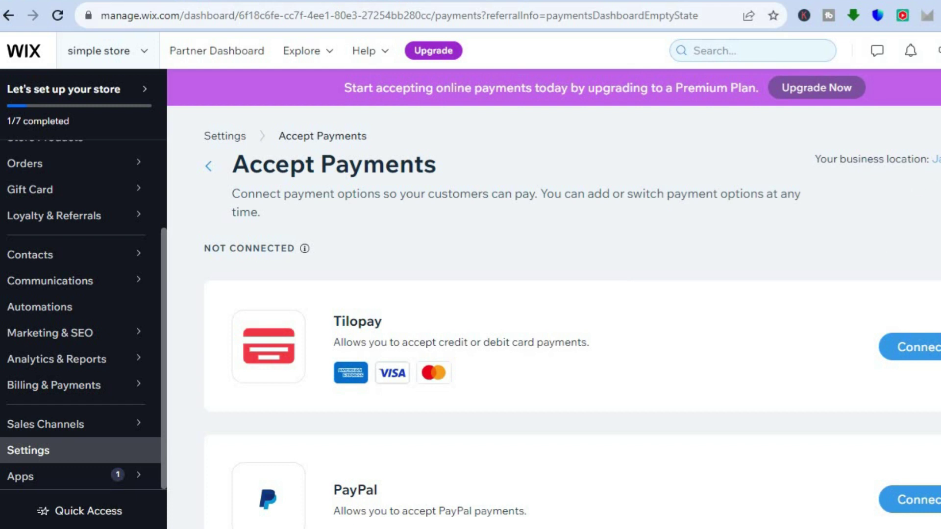
scroll(572, 319, down, 3)
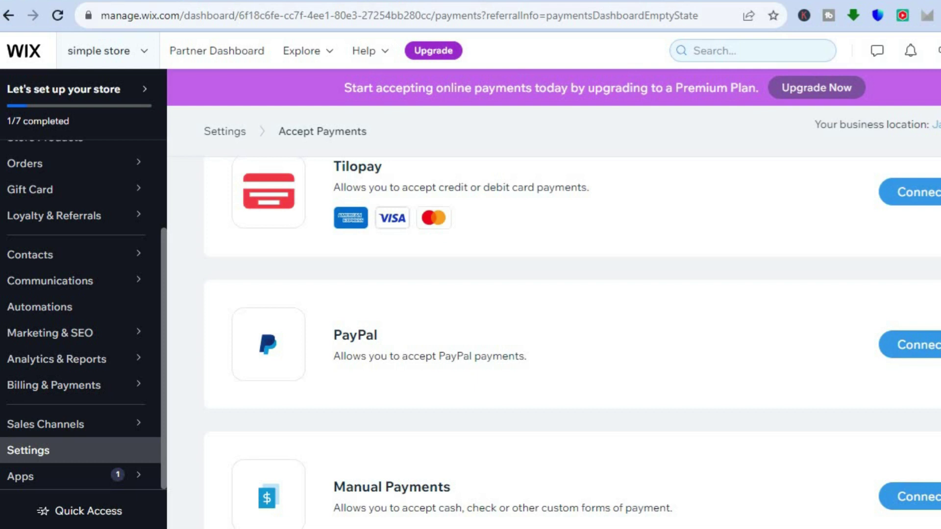
scroll(572, 340, down, 1)
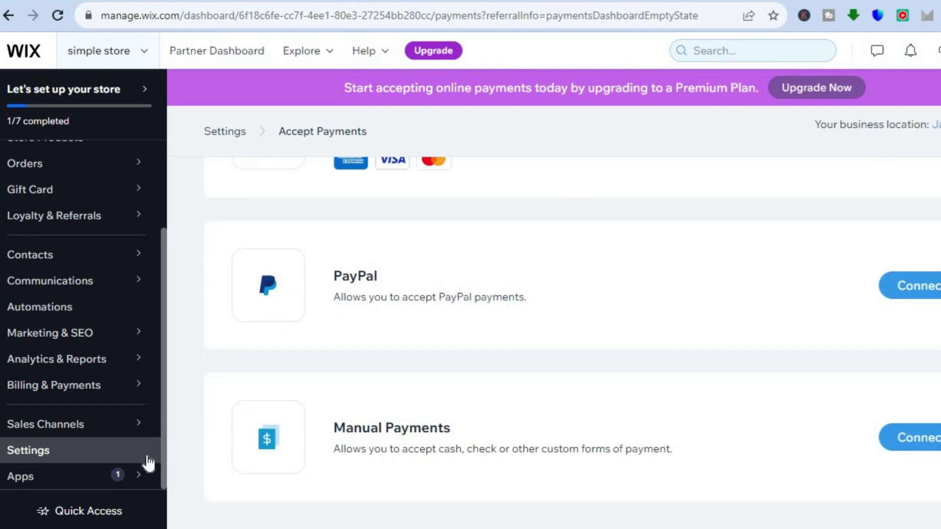
Browse the App Market's Dropshipping apps in the Sell Online category
mouse_move(143, 476)
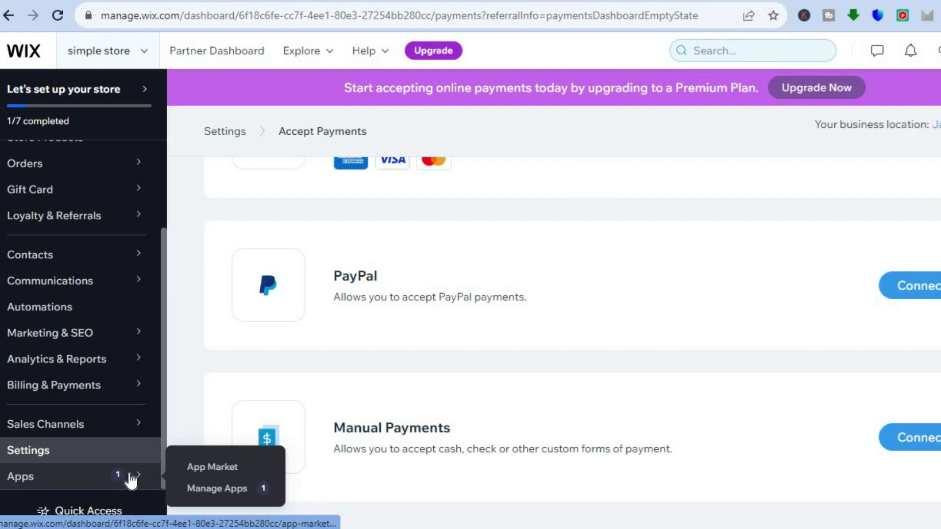
click(233, 466)
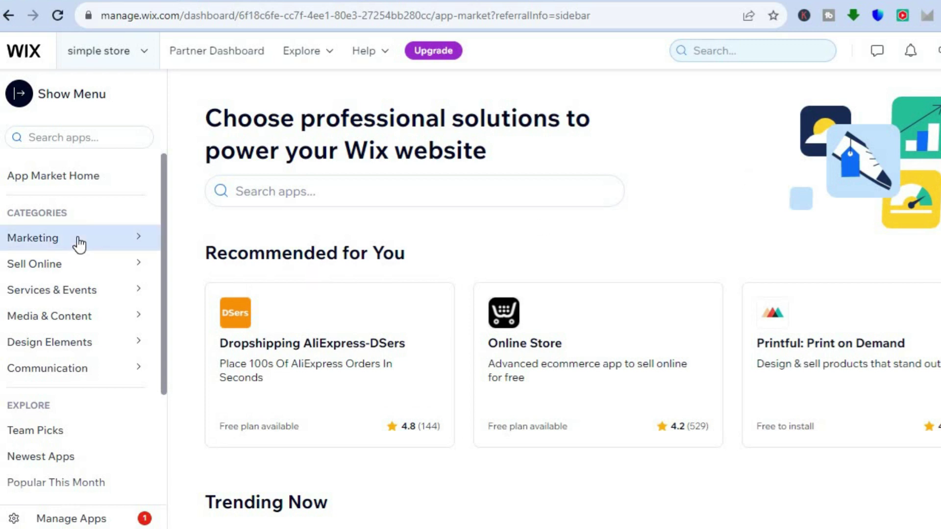
mouse_move(74, 263)
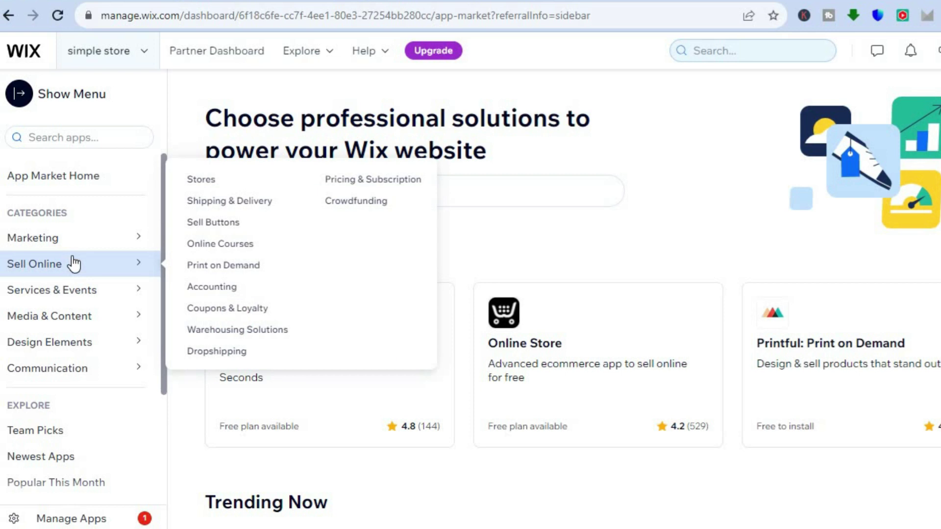
click(208, 350)
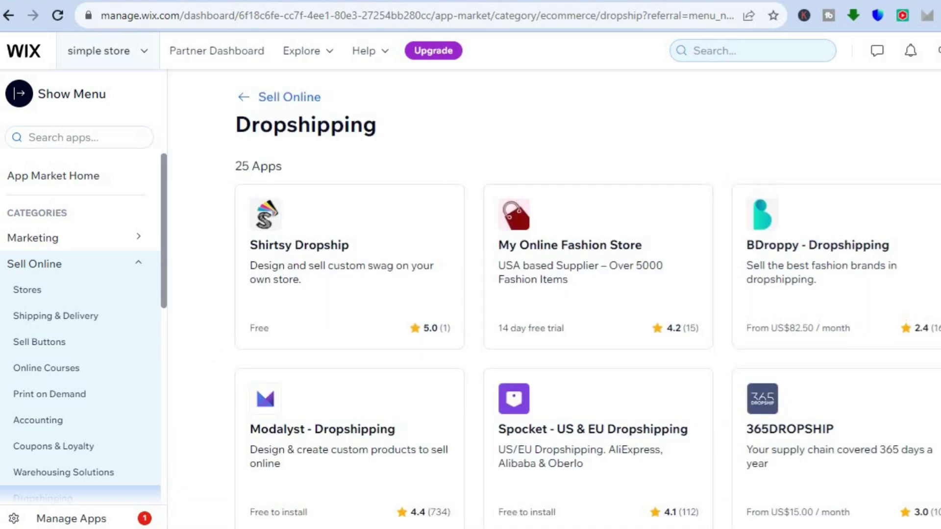
triple_click(258, 166)
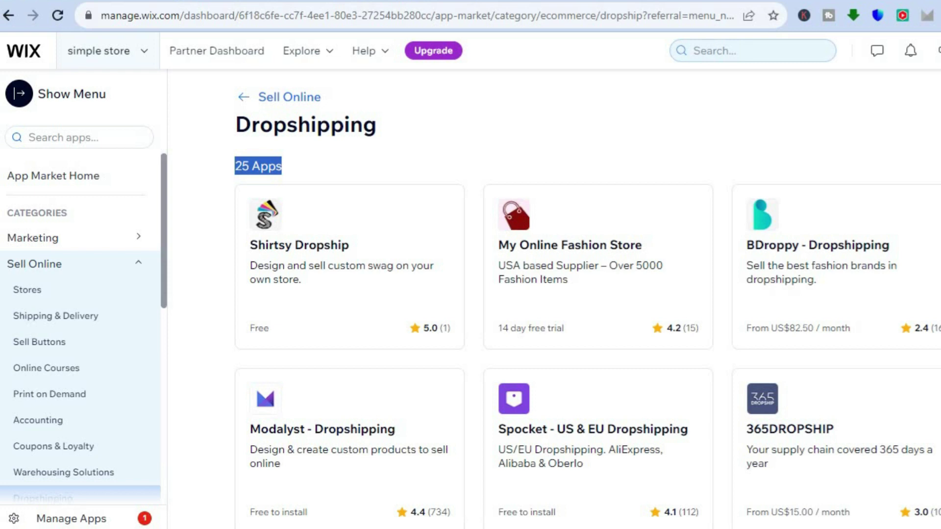
scroll(588, 294, down, 10)
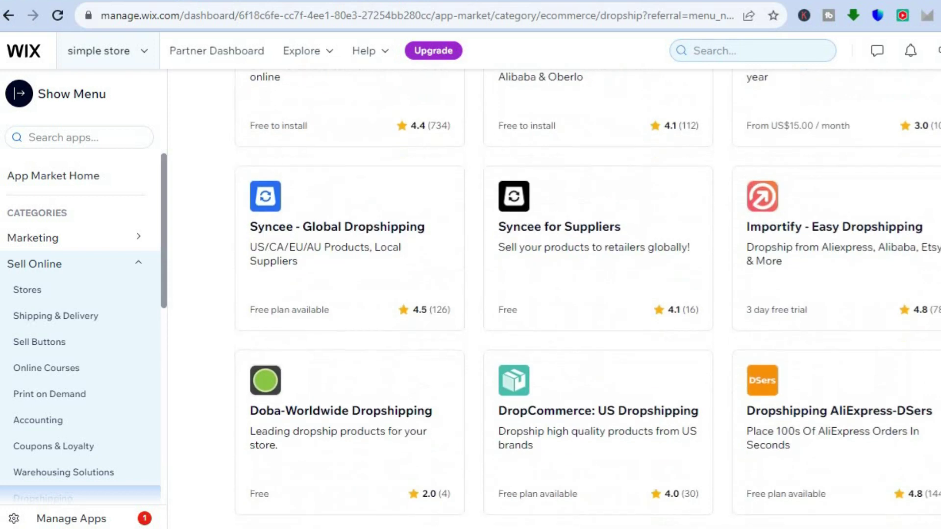
scroll(588, 294, down, 2)
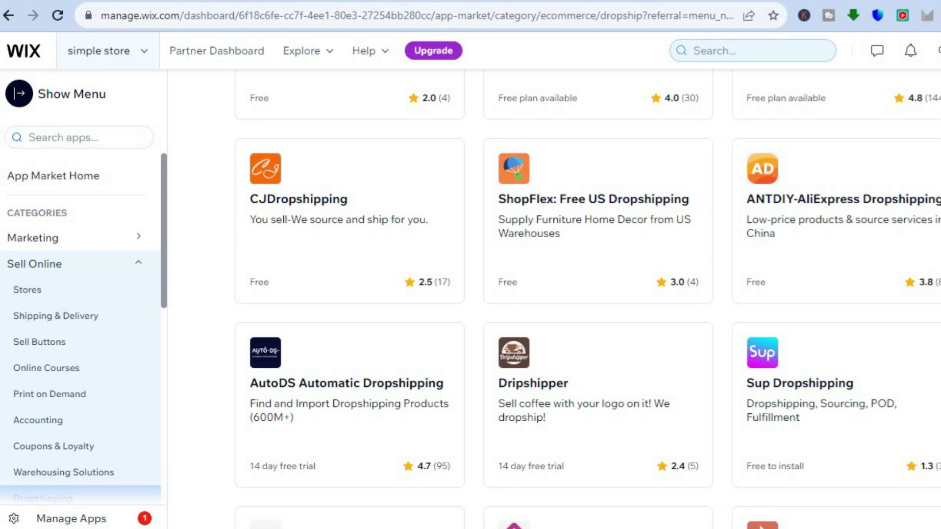
Open the Sup Dropshipping app's page and examine its details and the requirements for adding it to the site
click(779, 384)
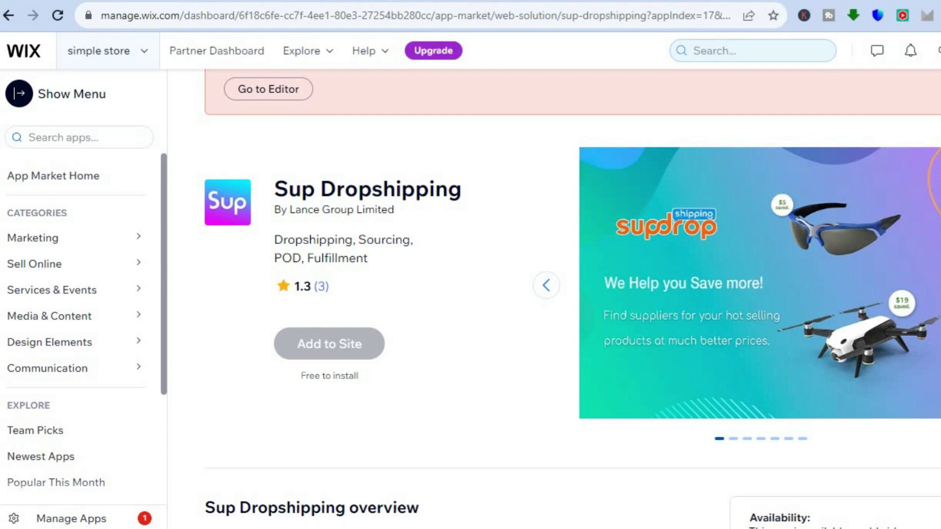
drag(274, 189, 360, 377)
click(539, 256)
drag(274, 189, 359, 376)
click(539, 256)
scroll(572, 298, down, 3)
scroll(572, 298, up, 6)
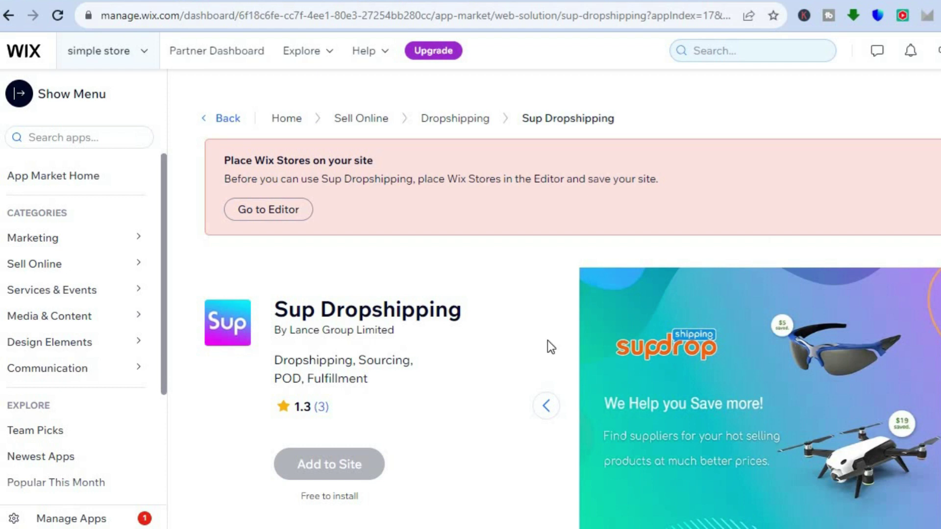
mouse_move(306, 467)
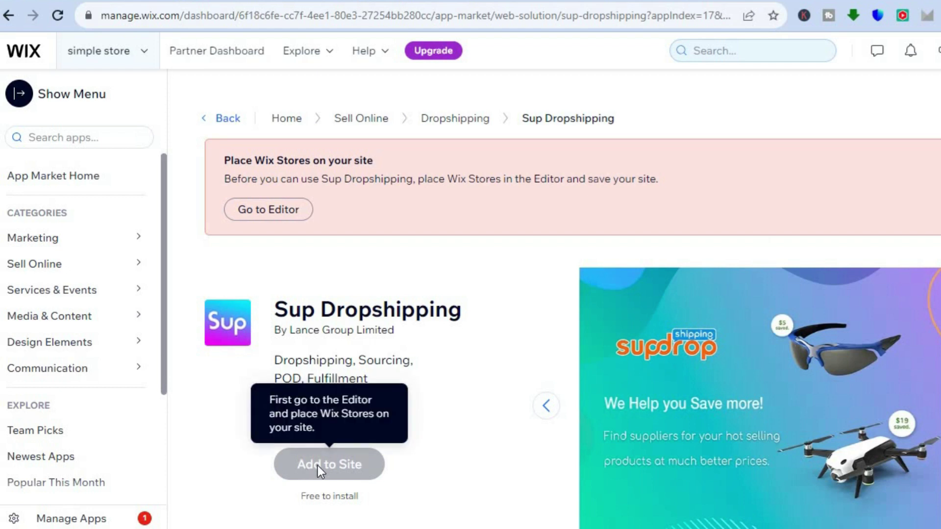
Go to the Editor with the Christmas Store template as the site design and dismiss the AI site content offer
click(259, 218)
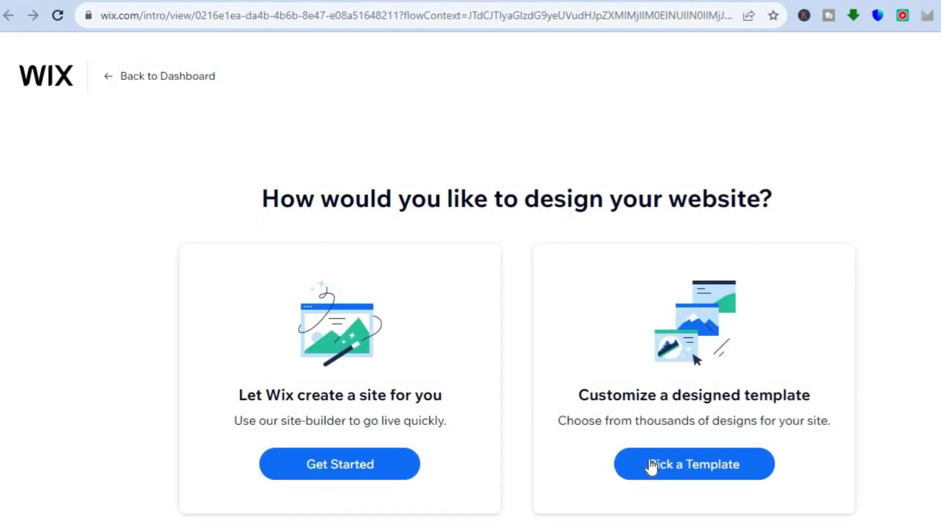
click(654, 468)
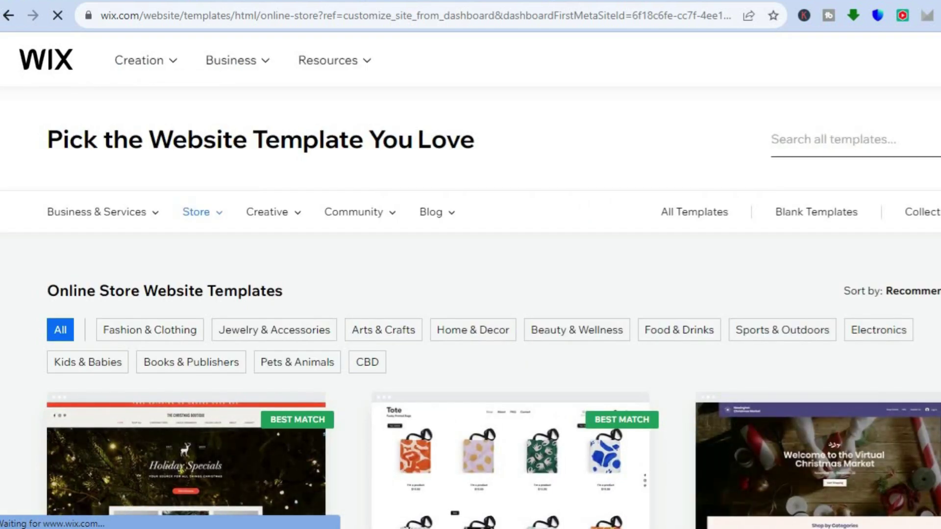
scroll(470, 294, down, 4)
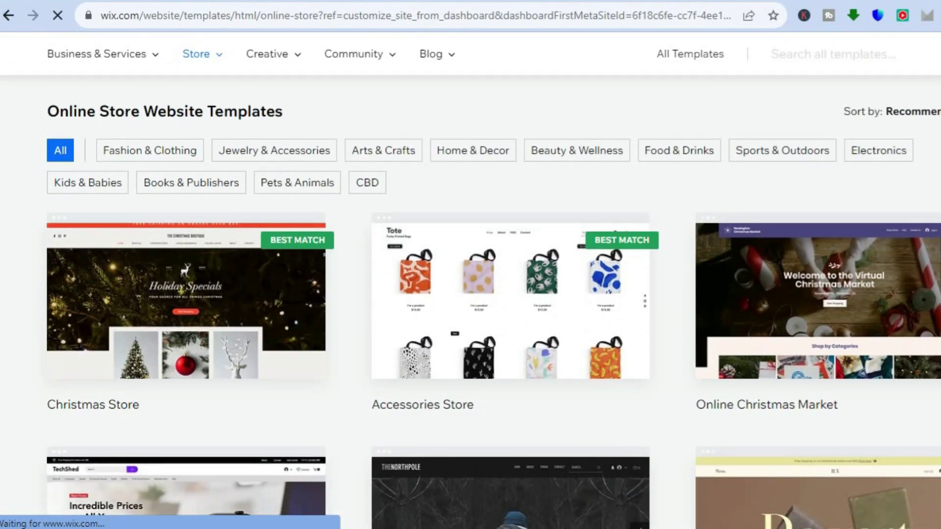
scroll(471, 294, down, 4)
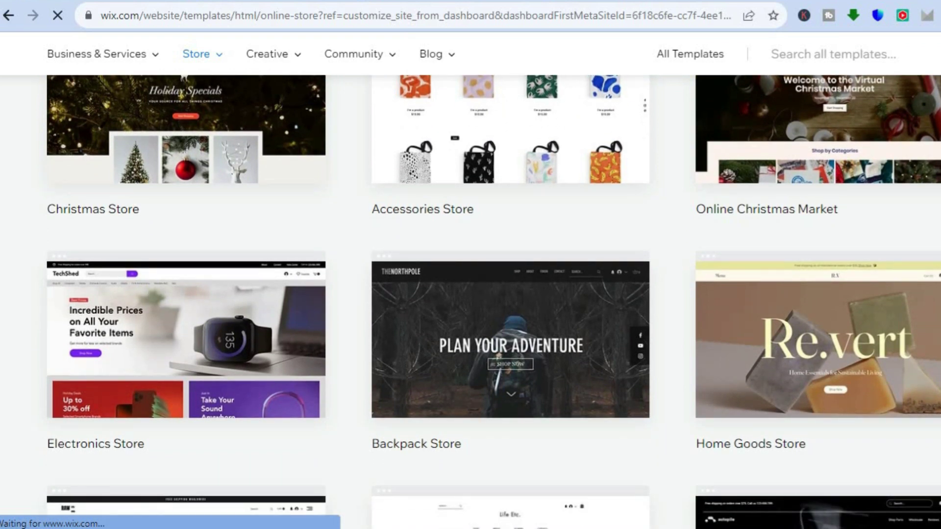
scroll(470, 294, up, 3)
mouse_move(187, 221)
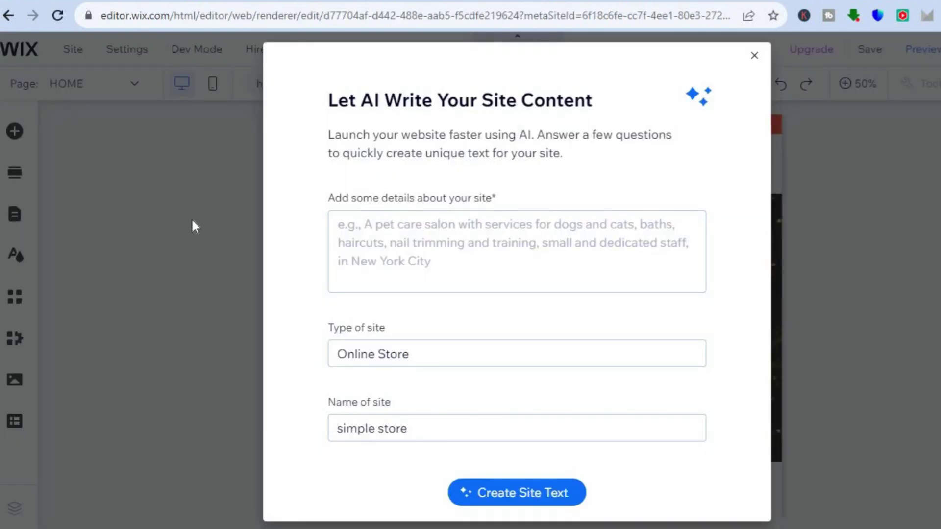
click(754, 56)
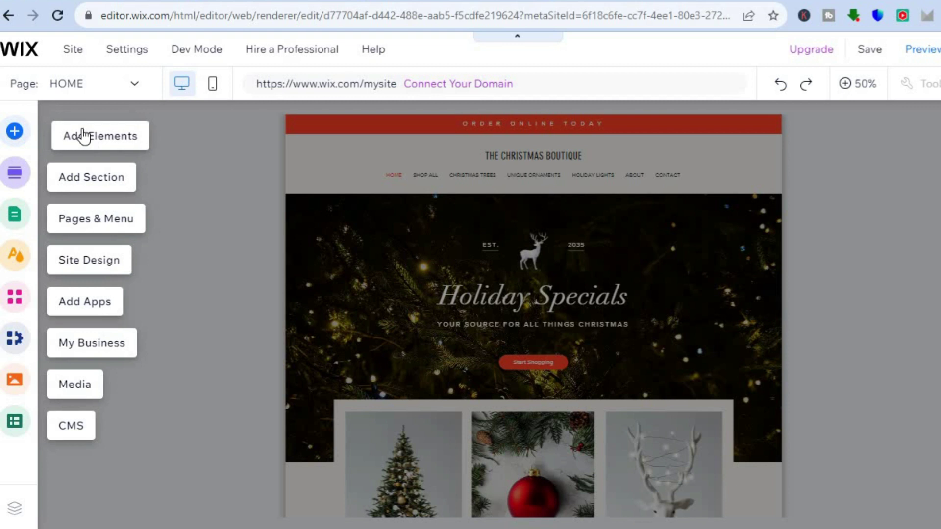
Browse the Store elements available to add to the site, such as the Grid Product Gallery, and close the collection
click(69, 136)
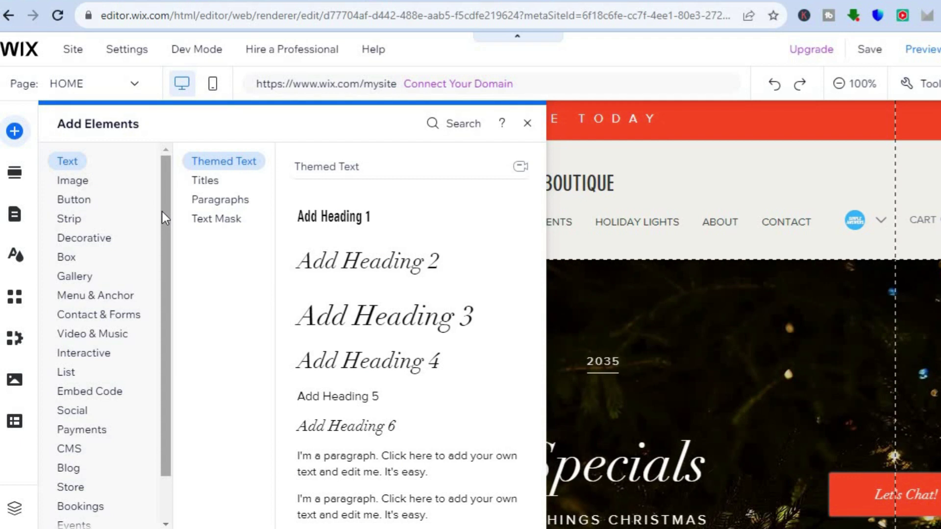
drag(162, 211, 157, 345)
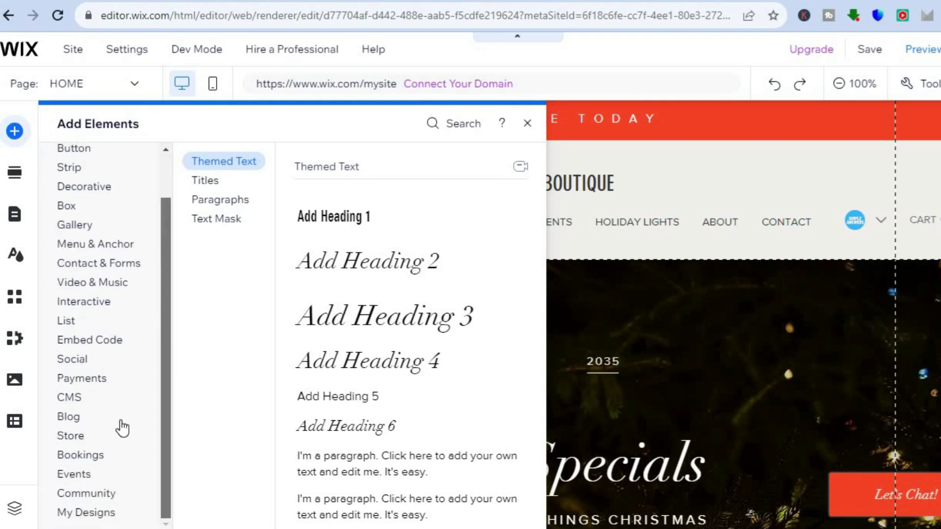
click(78, 436)
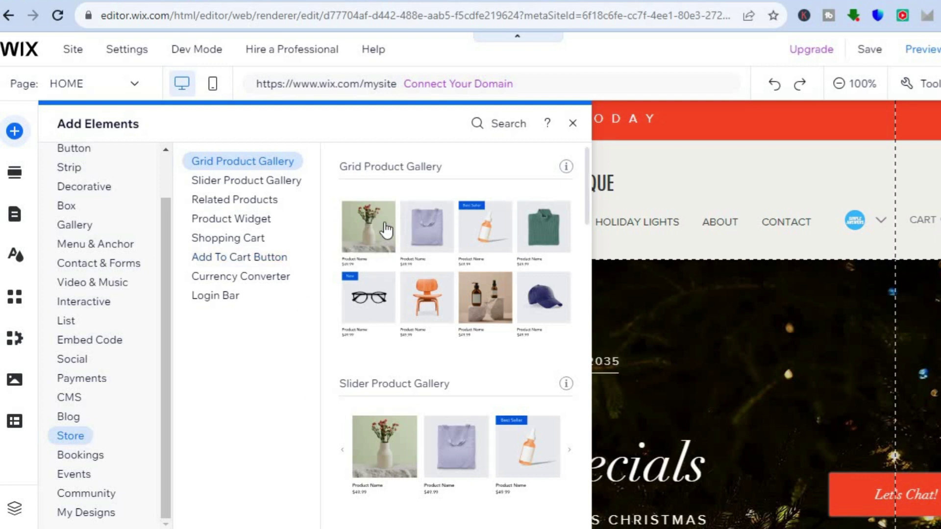
click(572, 123)
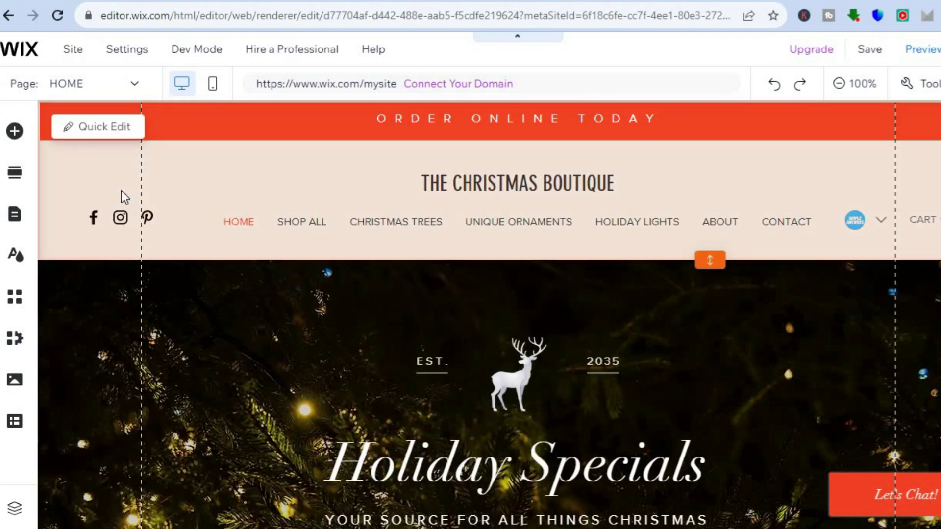
Switch the editor to the Product Page and examine its layout from header to footer
click(102, 88)
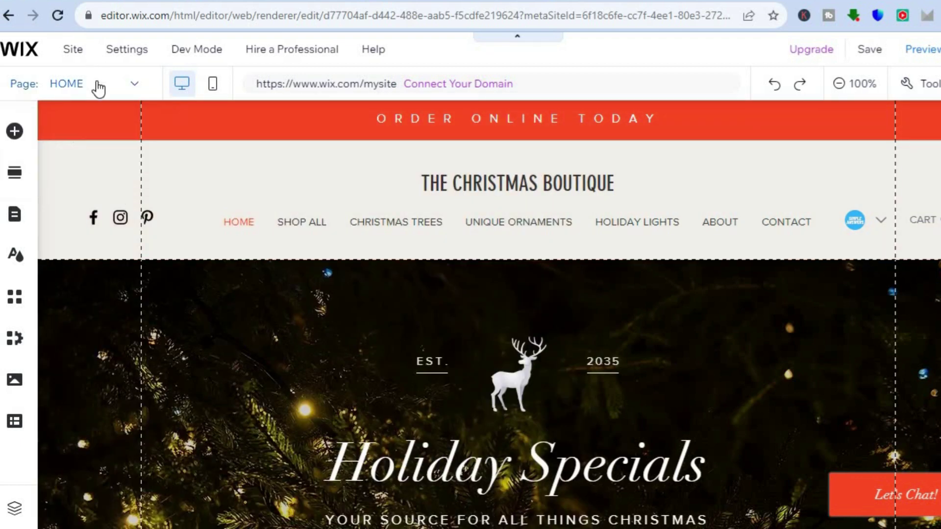
click(104, 88)
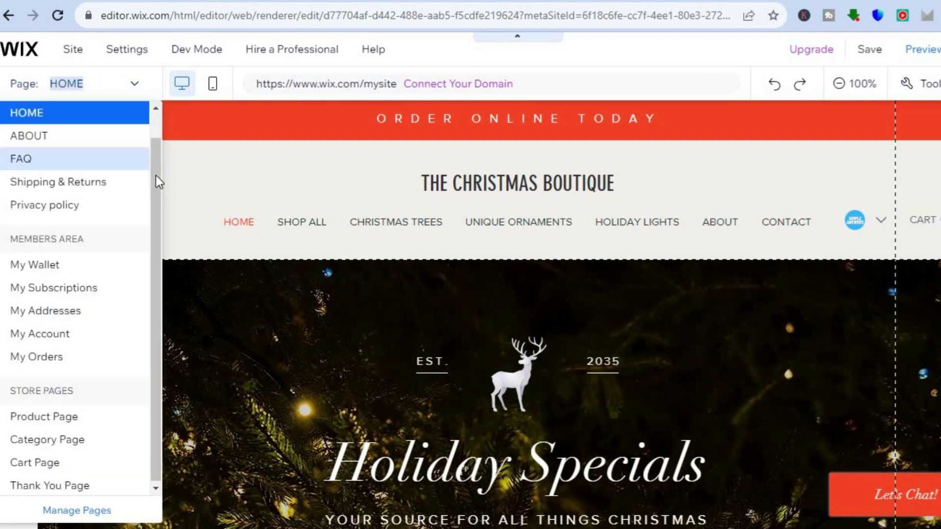
scroll(157, 179, down, 1)
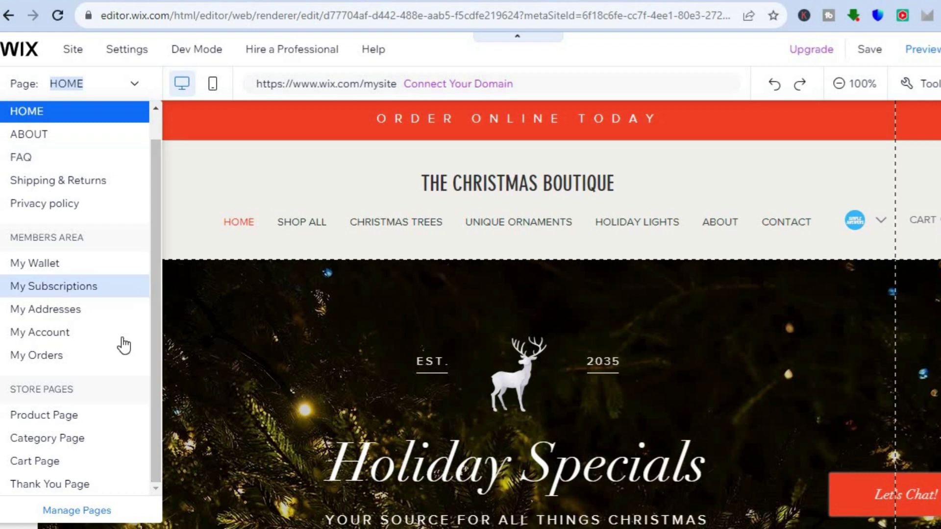
click(87, 422)
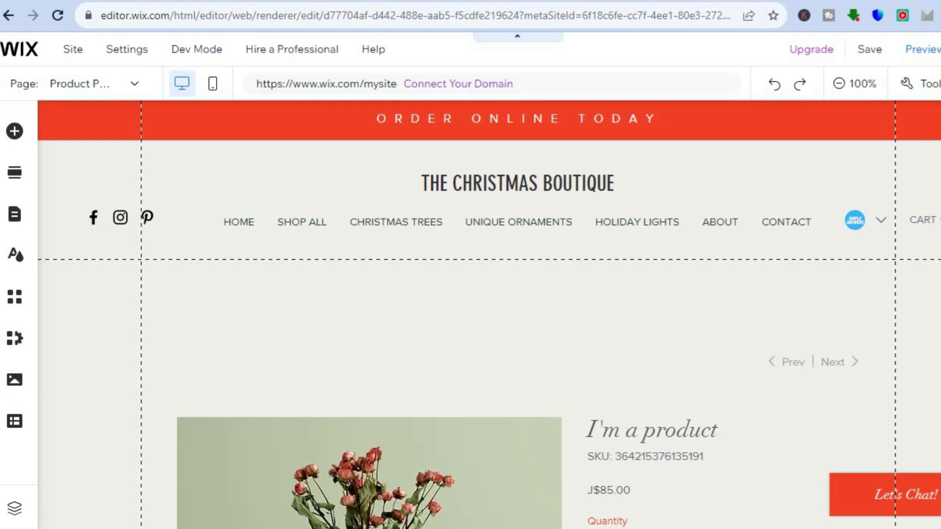
scroll(489, 316, down, 7)
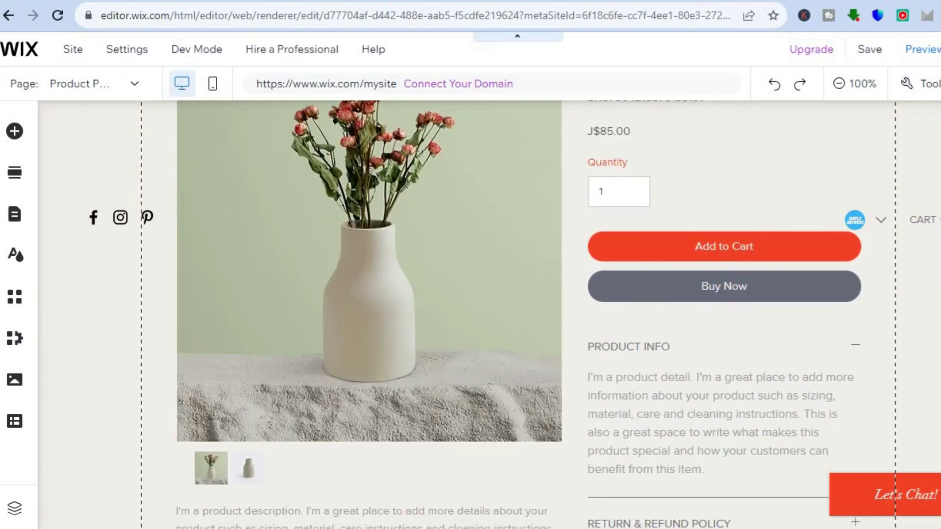
scroll(488, 316, down, 7)
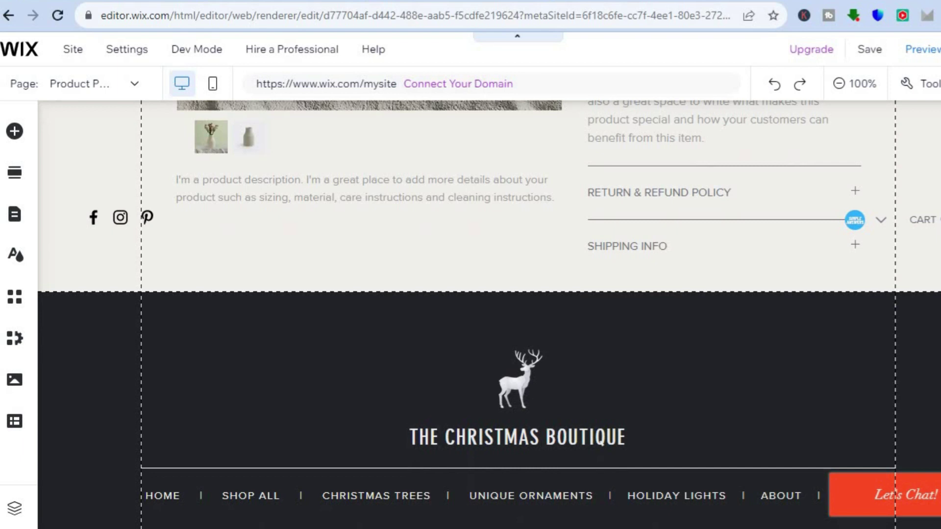
scroll(488, 316, up, 10)
scroll(489, 316, up, 4)
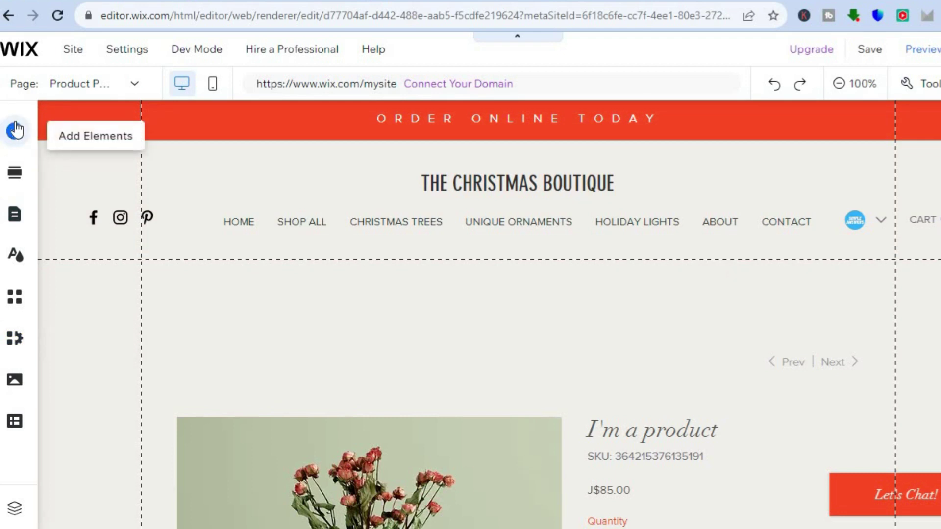
Review the Store elements for the Product Page, from product galleries to the currency converter, without adding any
click(15, 130)
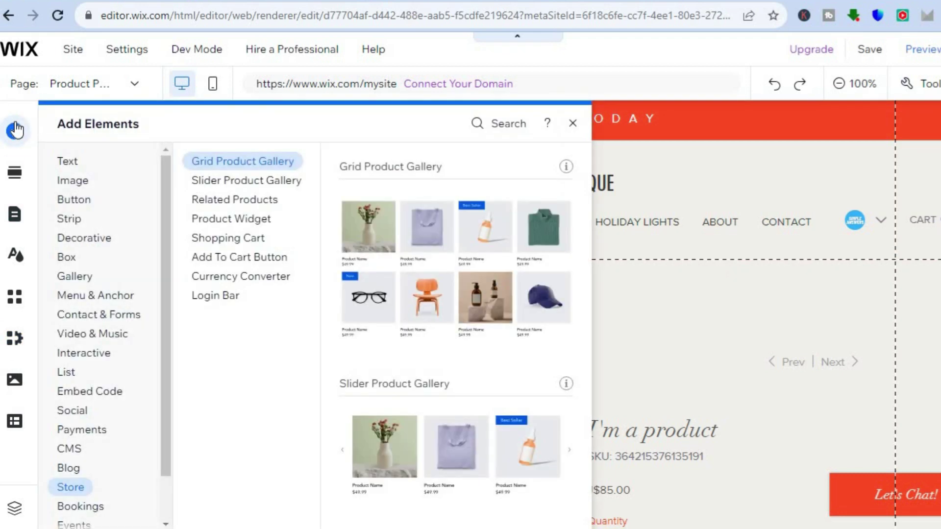
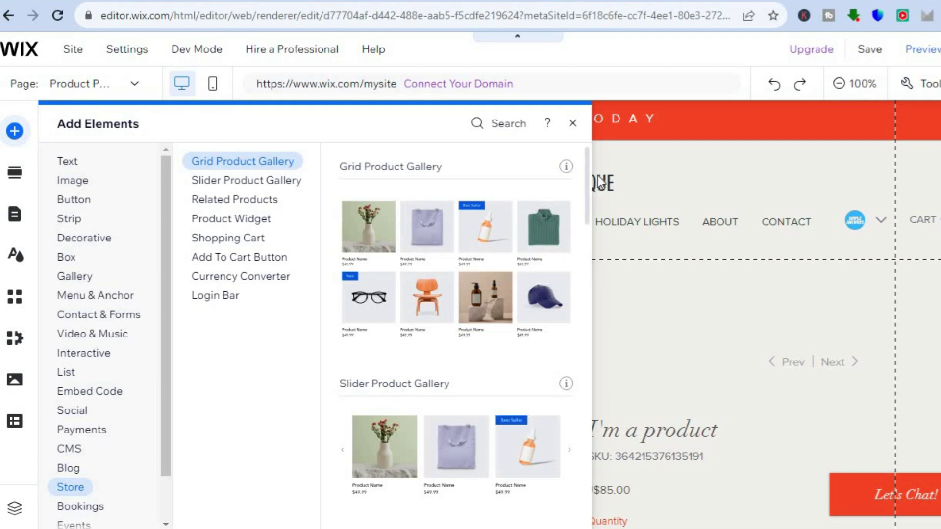
scroll(583, 338, down, 5)
scroll(580, 343, down, 5)
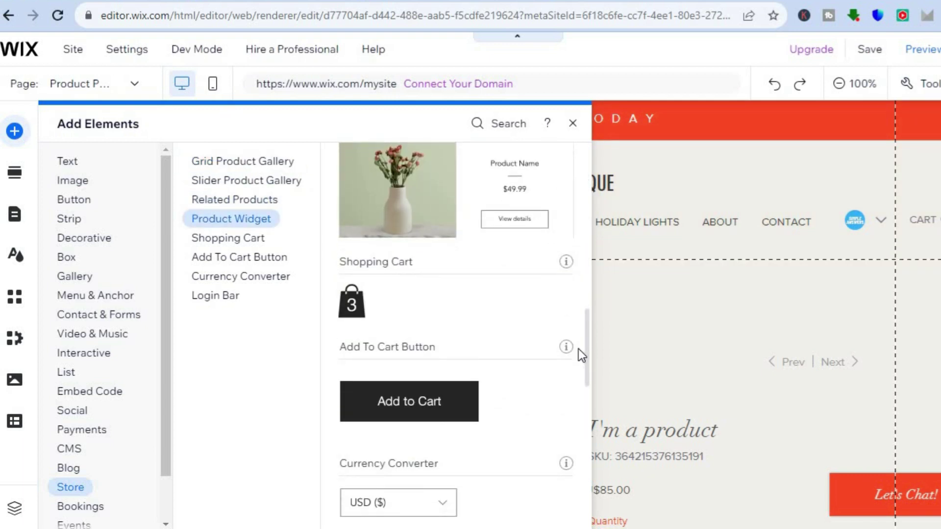
drag(578, 351, 577, 144)
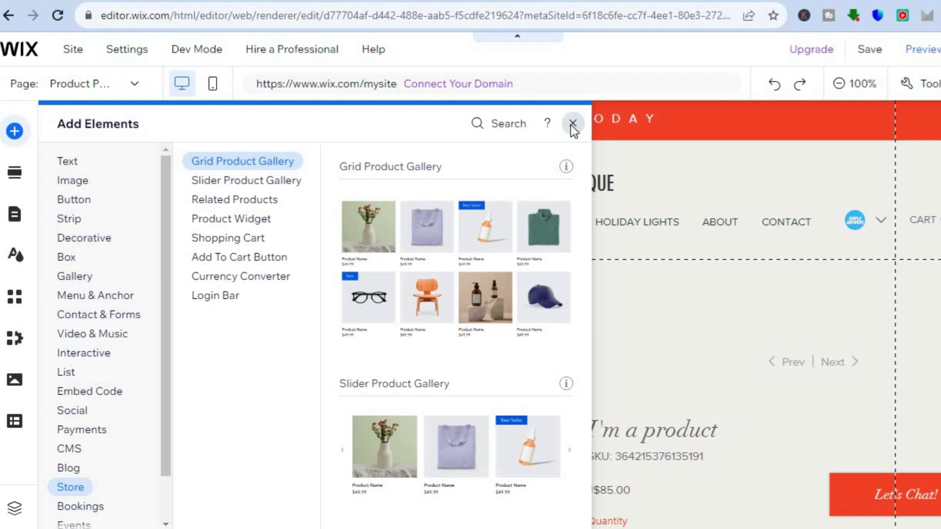
click(572, 124)
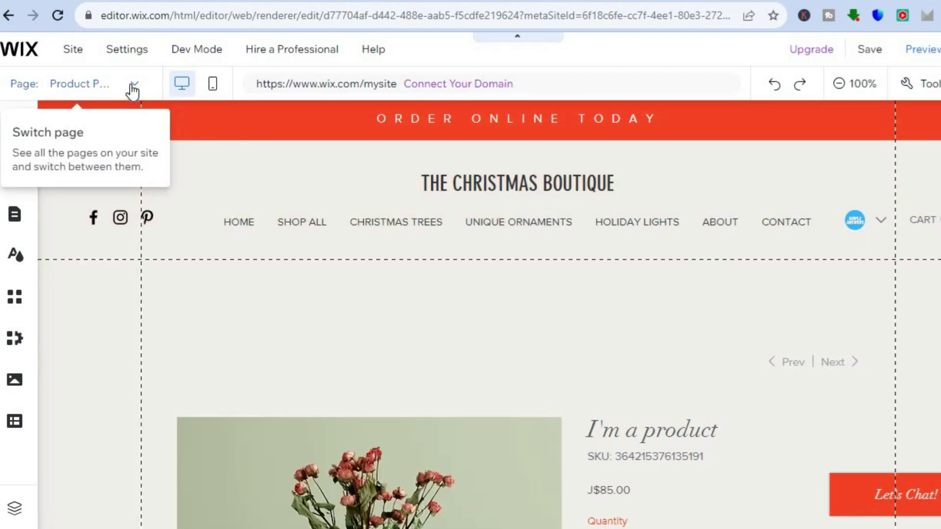
Add a Shop page through the site's page management and look over its product gallery
click(130, 84)
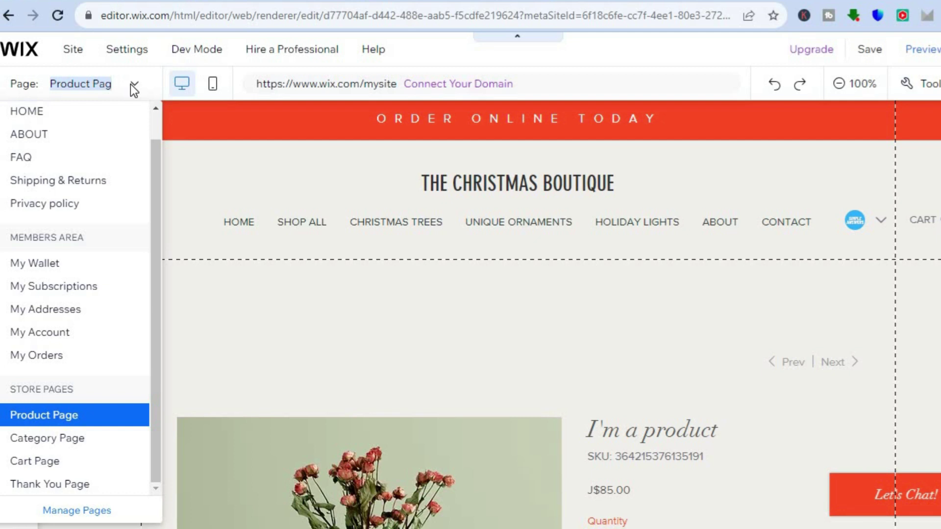
click(105, 511)
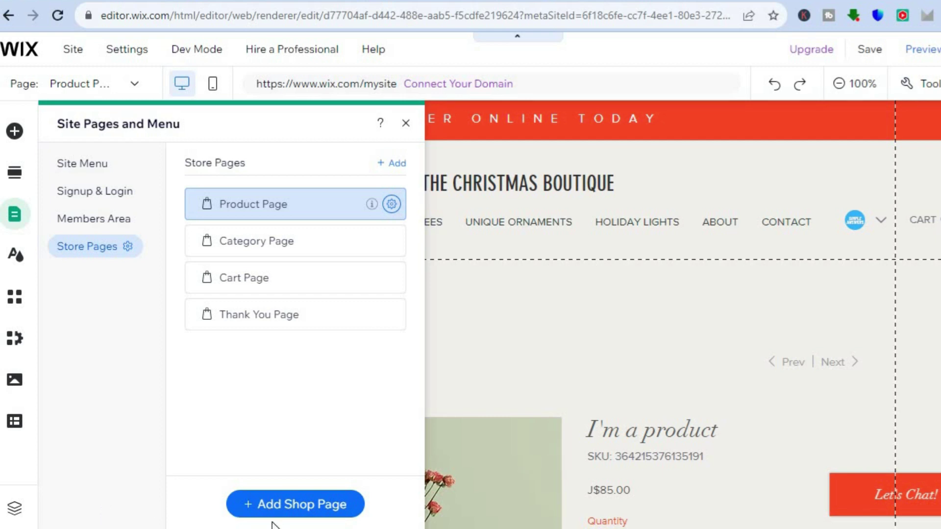
click(300, 507)
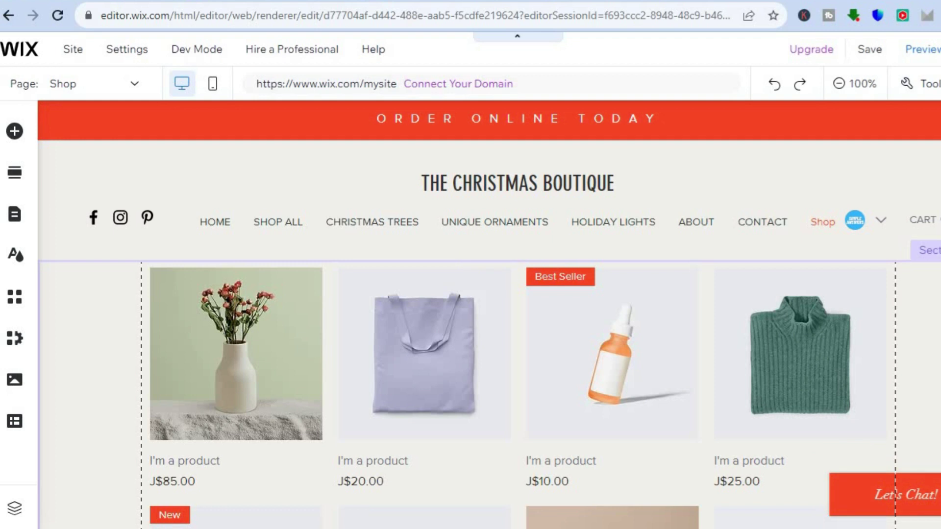
scroll(489, 308, down, 10)
scroll(488, 307, up, 10)
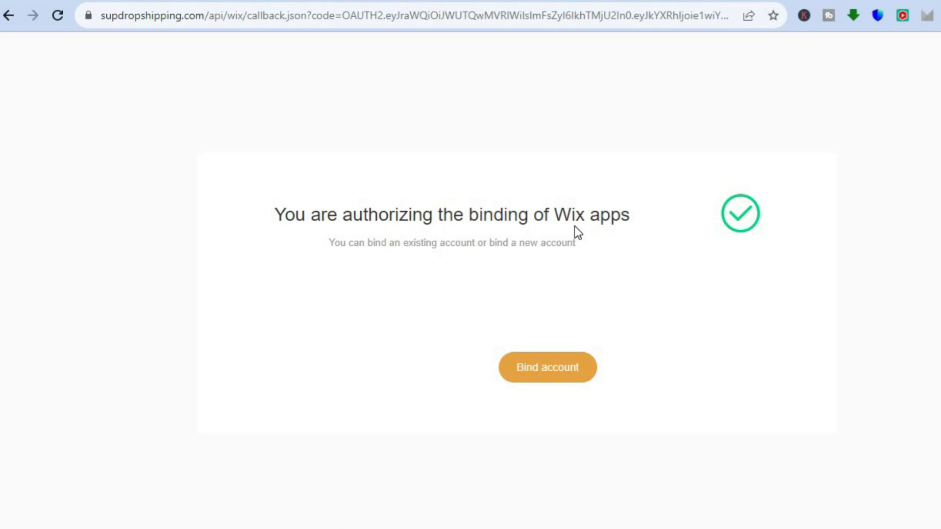
Bind the Sup Dropshipping account to the Wix site and open the Imported Products list
click(559, 371)
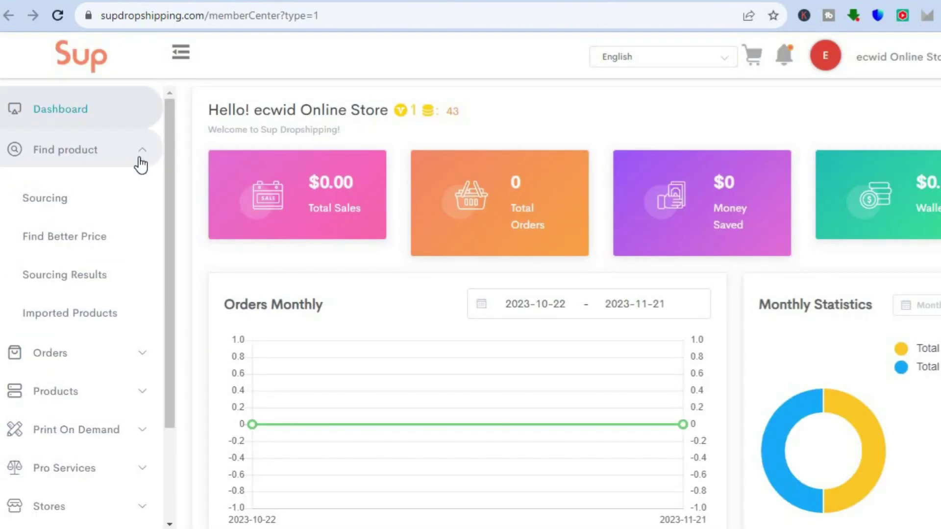
click(97, 317)
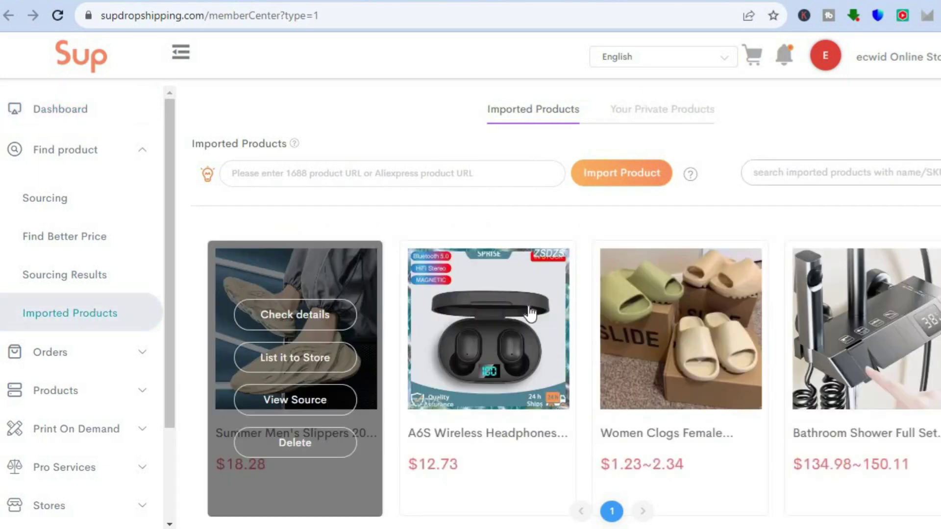
mouse_move(758, 314)
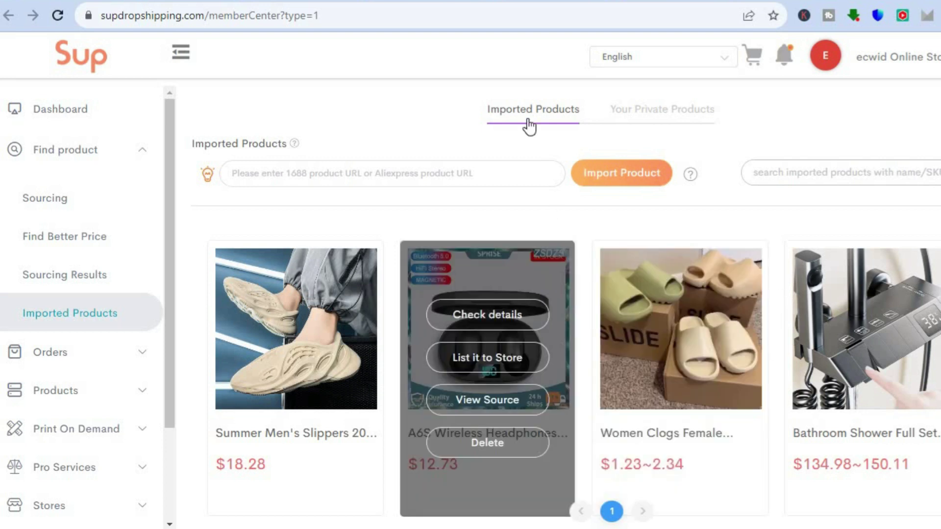
Switch to AliExpress, open the Super Deals men's compression sport suit, and copy its product URL
click(539, 4)
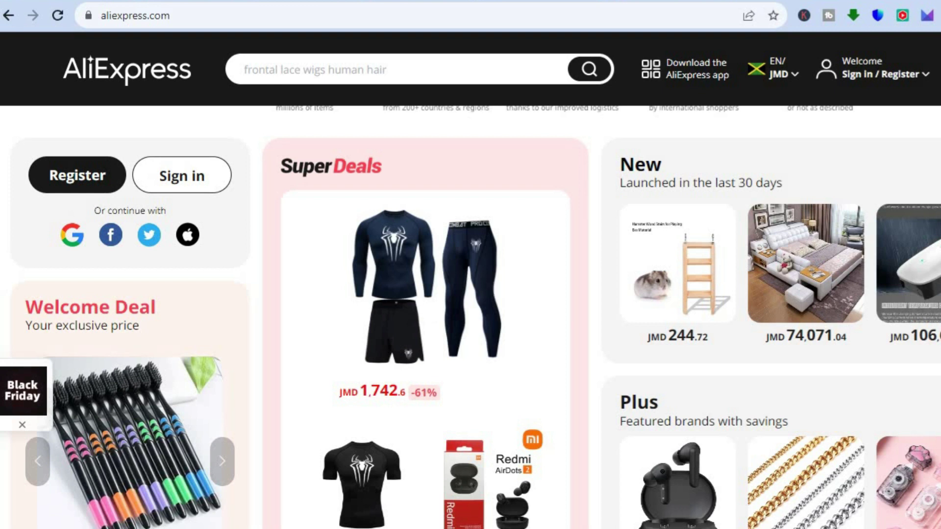
click(528, 251)
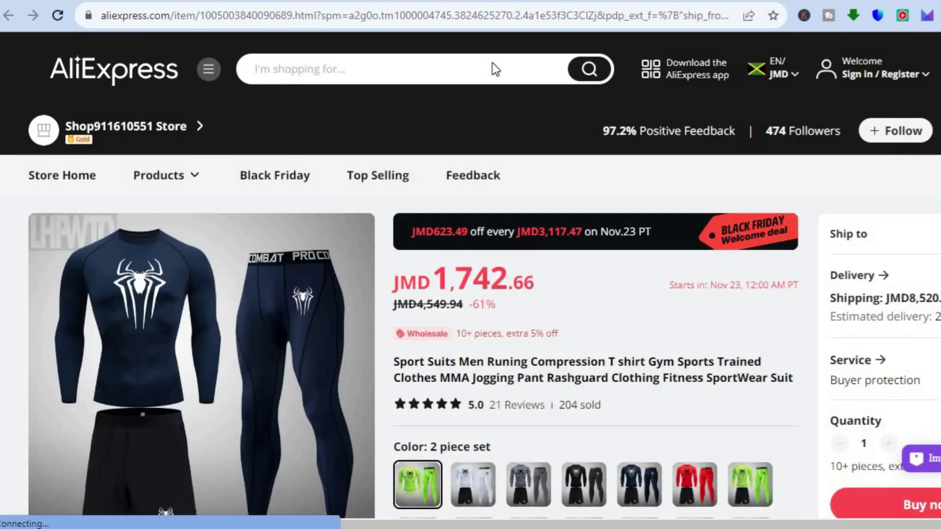
click(479, 15)
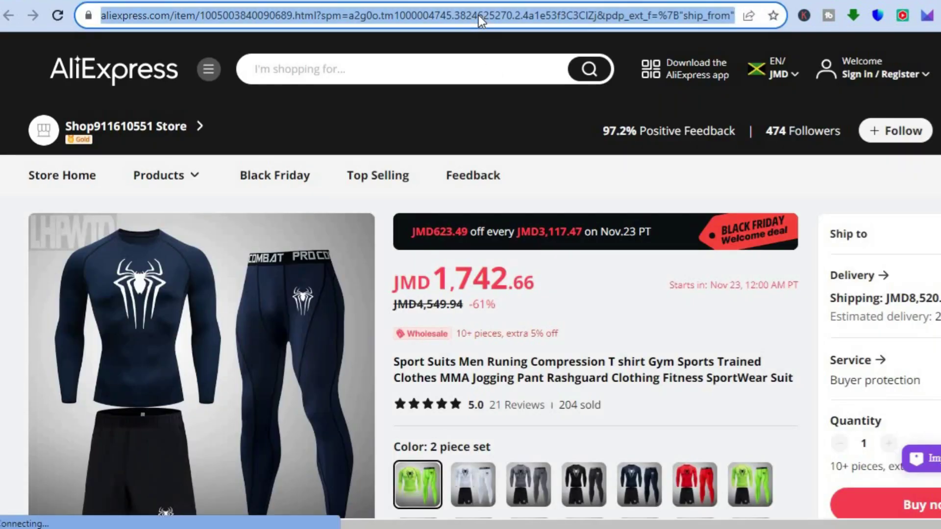
right_click(509, 13)
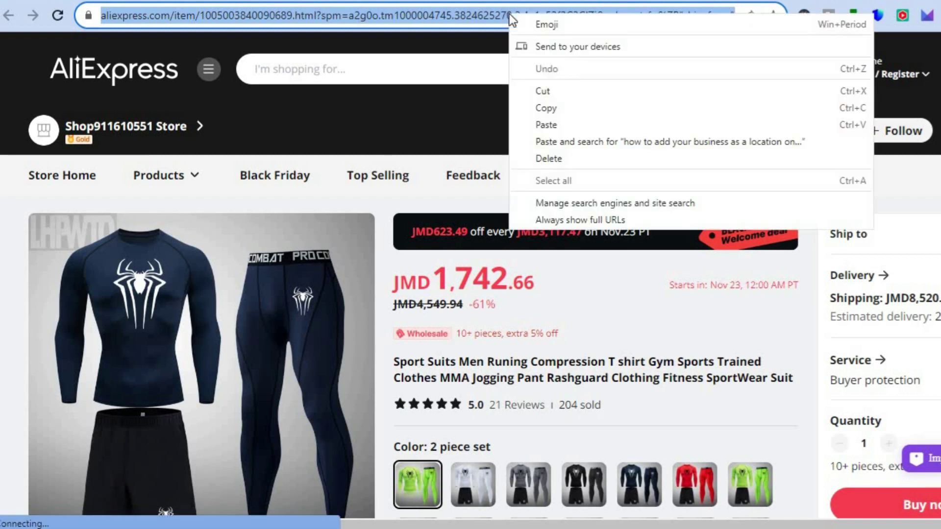
click(538, 107)
Return to Sup Dropshipping and import the sport suit using the copied AliExpress product URL
click(294, 1)
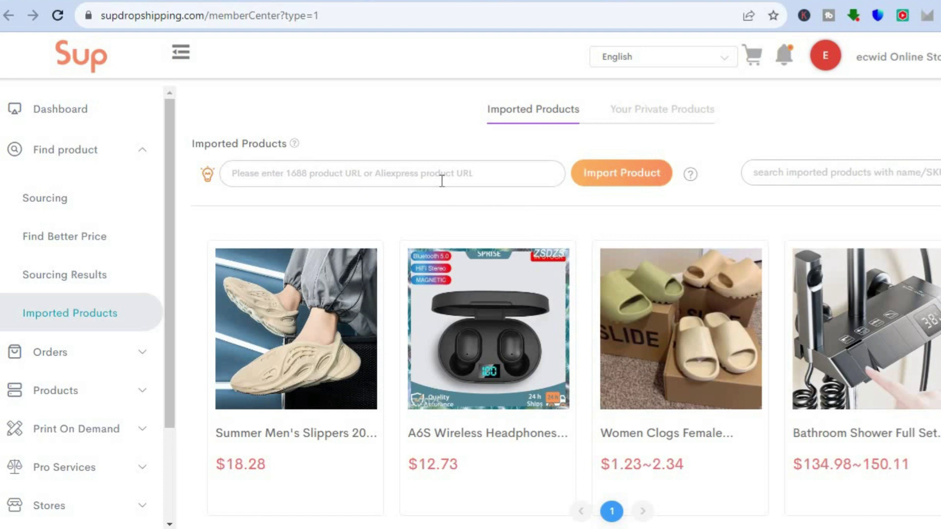
click(441, 175)
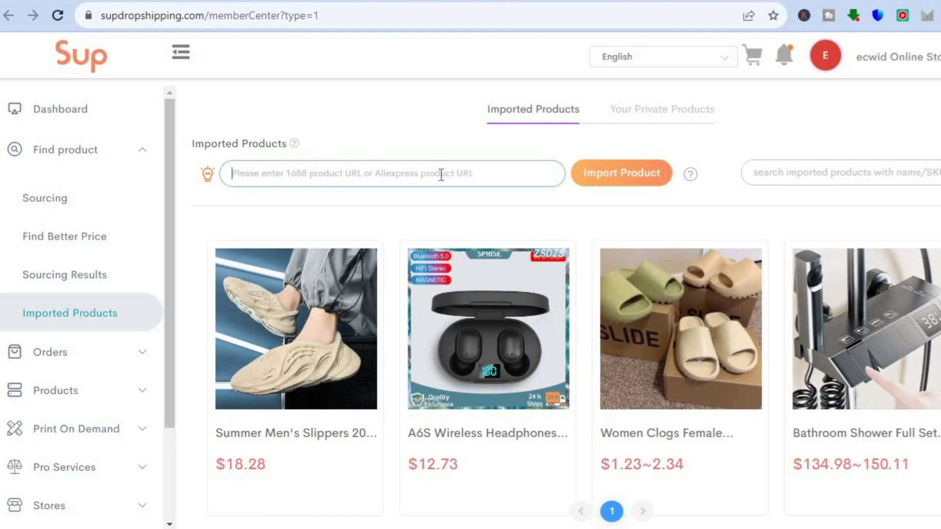
right_click(440, 175)
click(473, 275)
click(618, 178)
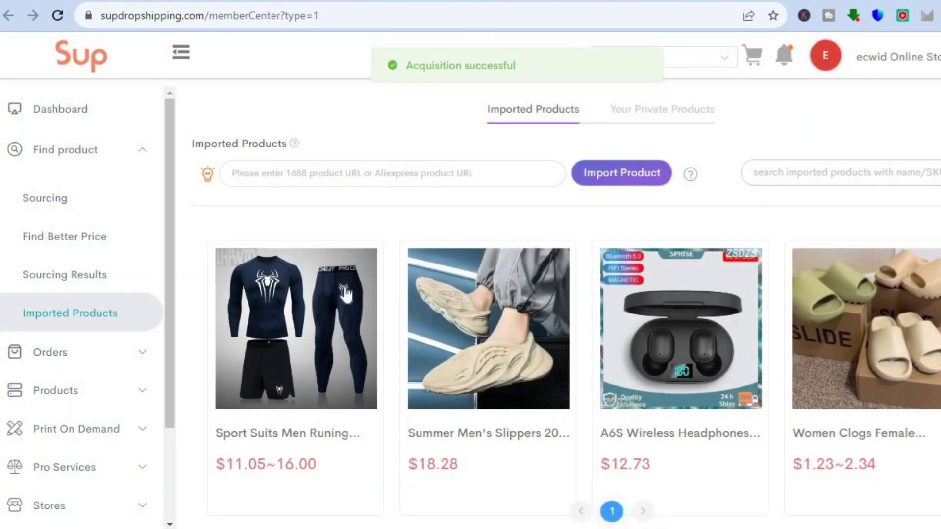
List the imported sport suit to the Wix store and check it among Sup's listed products
mouse_move(263, 315)
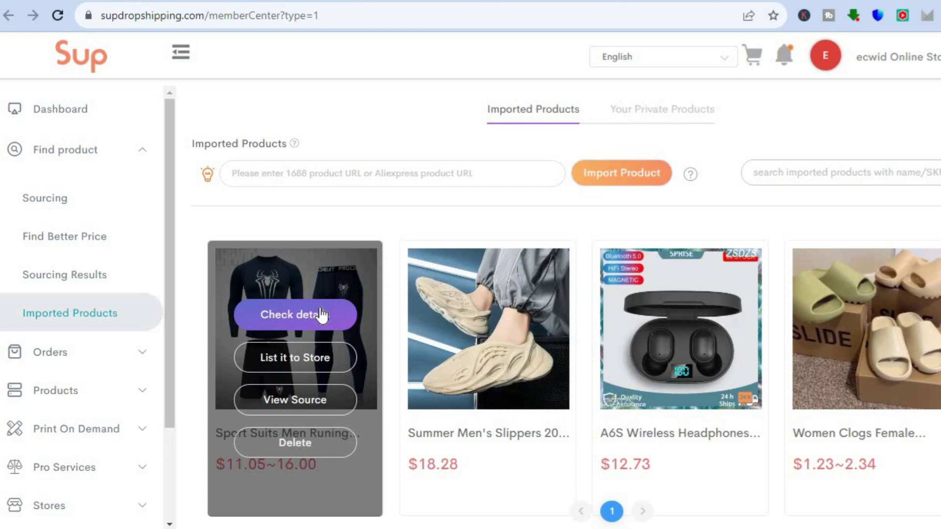
click(303, 357)
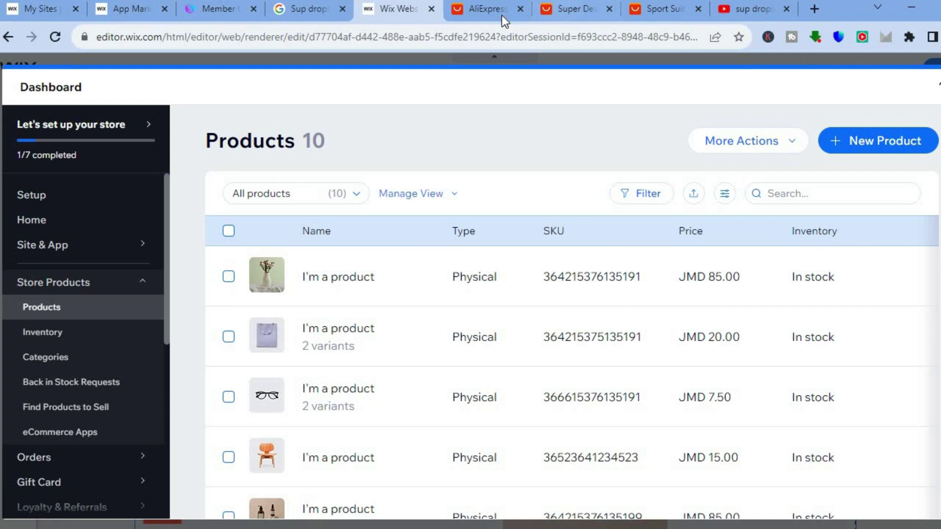
click(216, 10)
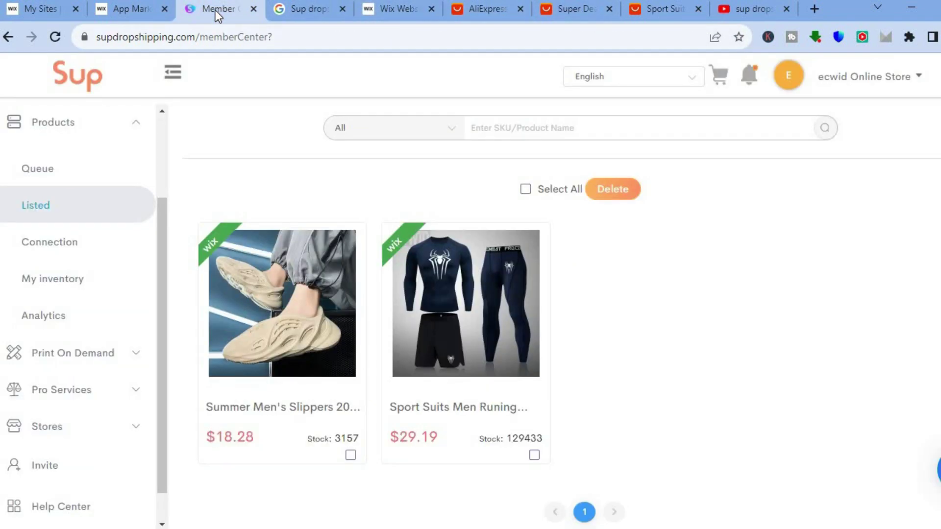
mouse_move(303, 297)
Switch to the Wix editor and delete all the sample products from the store's product list
click(373, 17)
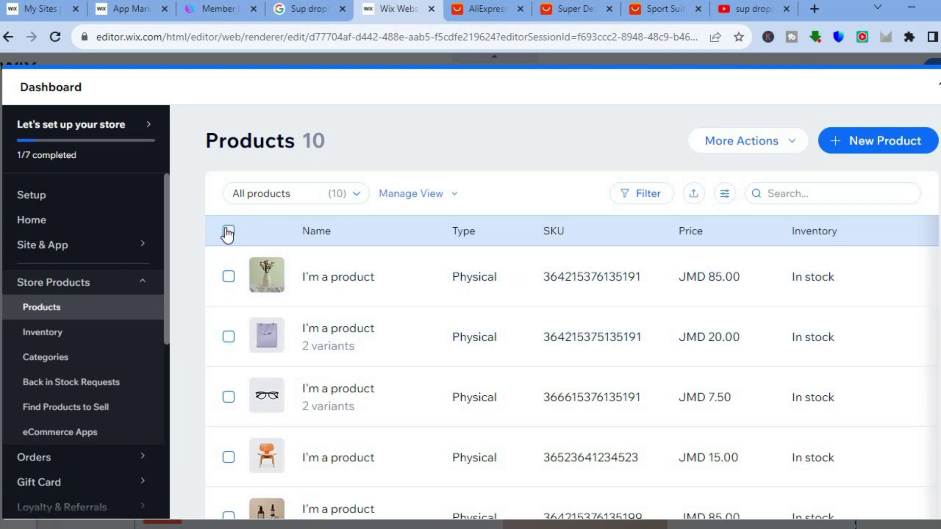
click(228, 231)
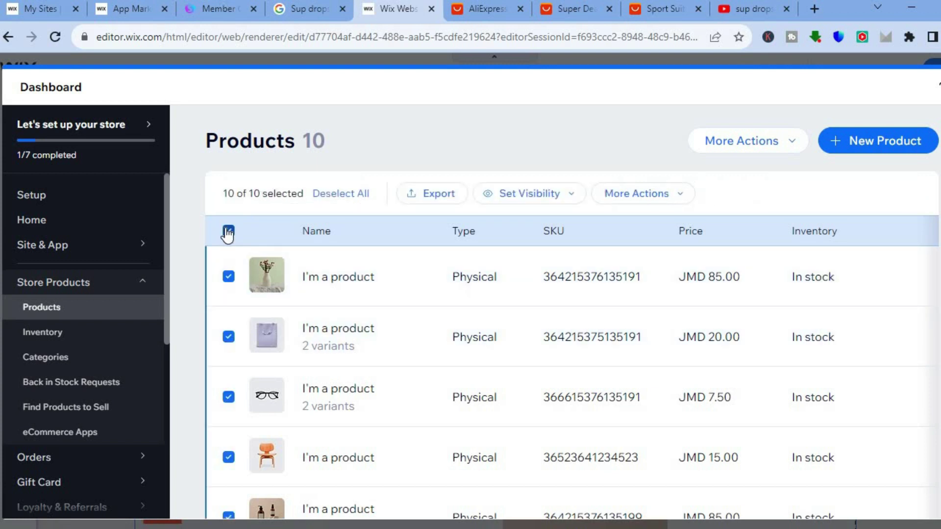
click(667, 199)
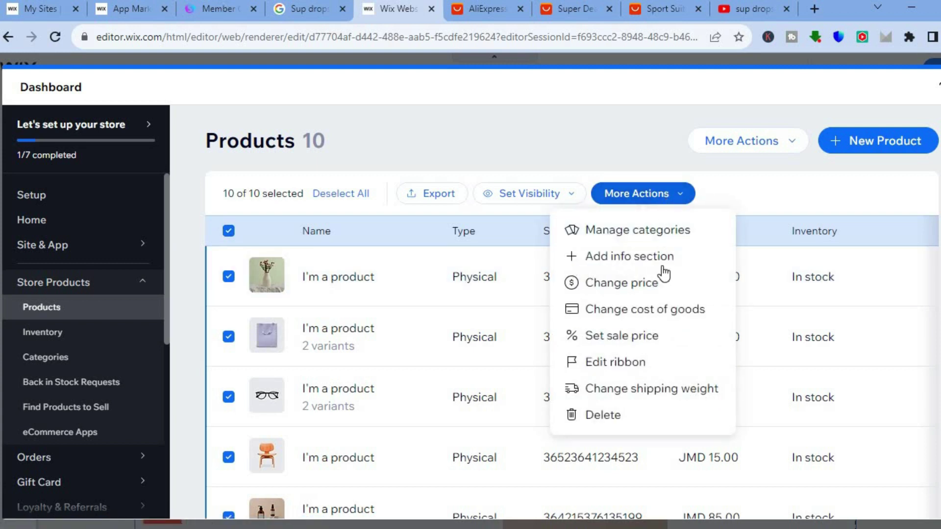
click(601, 420)
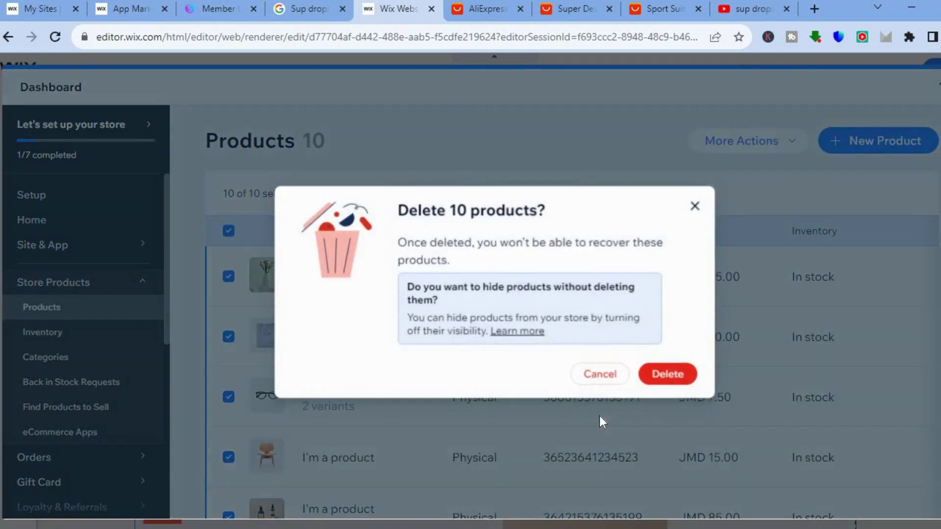
click(668, 375)
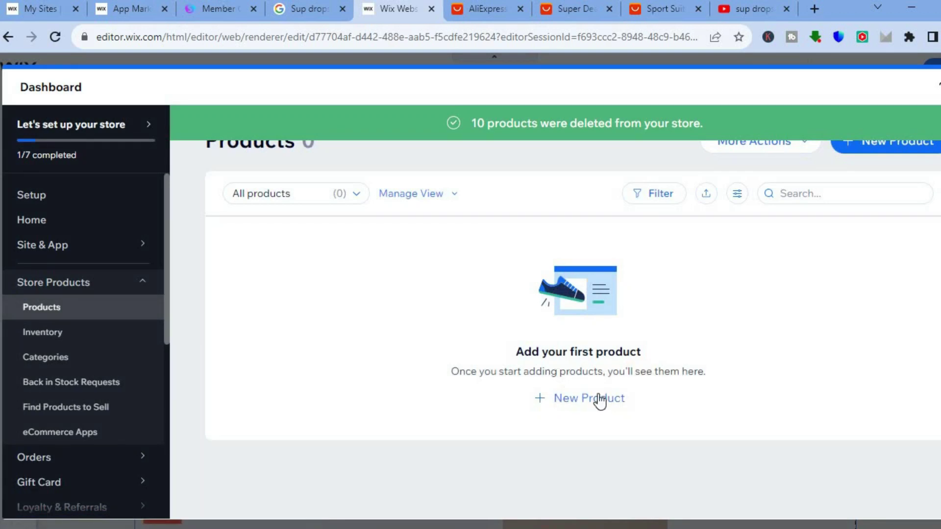
Start creating a new physical product in the emptied product list
click(567, 401)
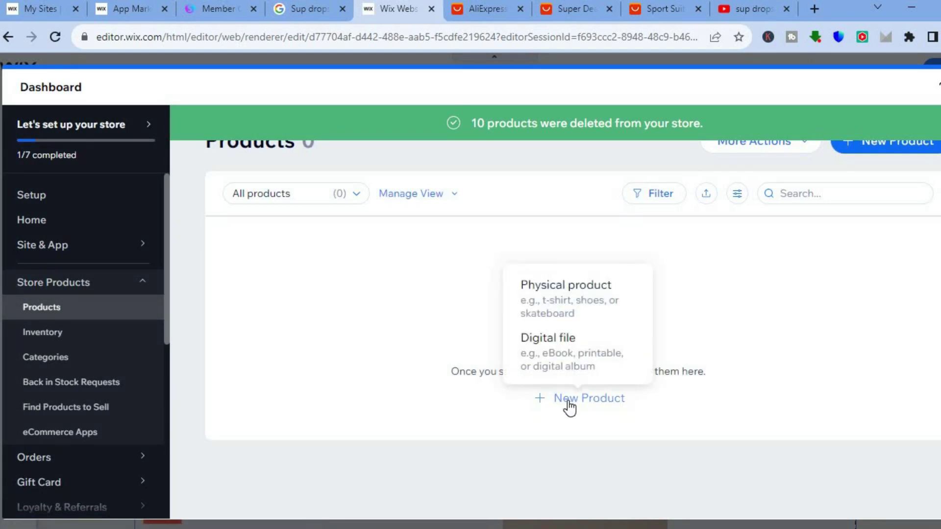
click(588, 307)
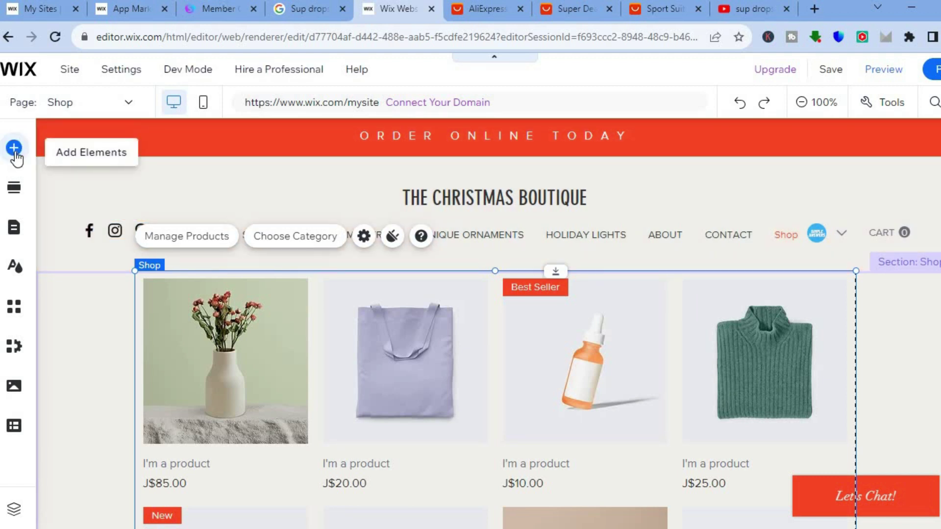
Browse the interactive Welcome, Subscribe and Promotion lightboxes and add the Promotion (New Collection) lightbox to the Shop page
click(15, 148)
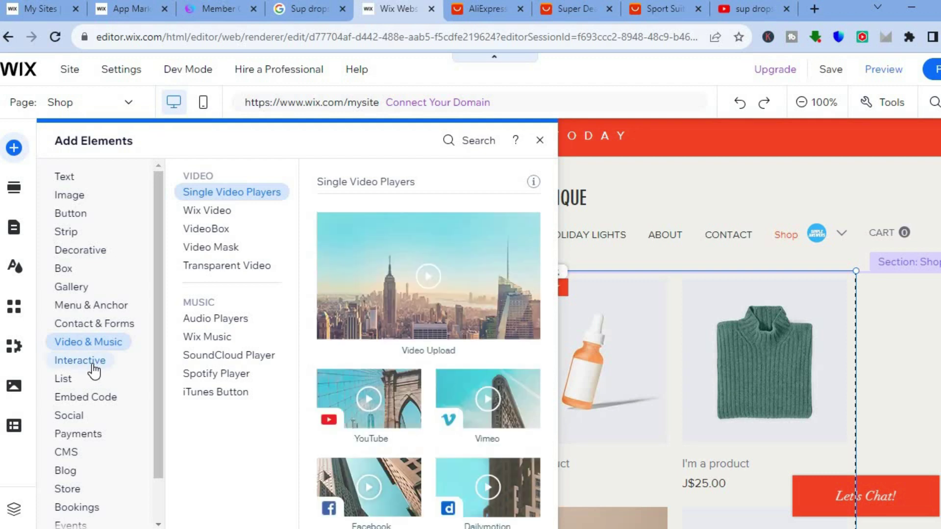
click(92, 365)
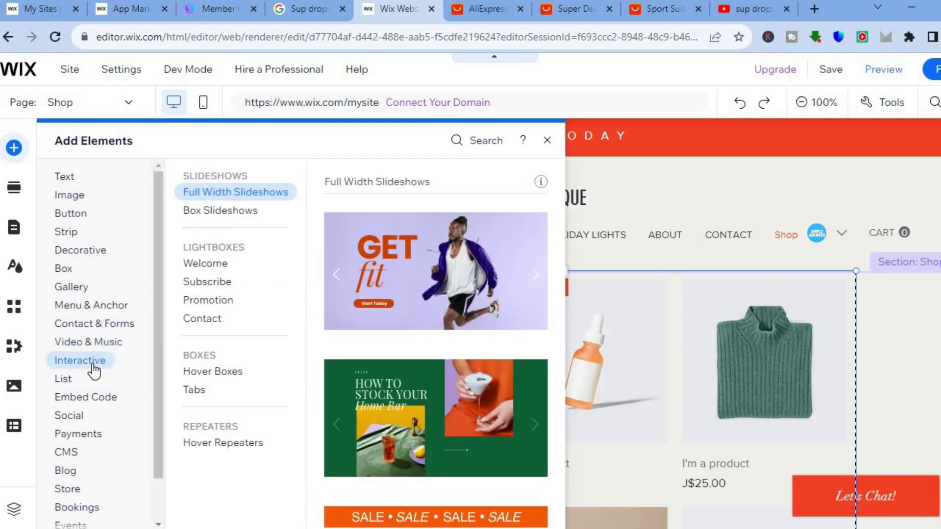
click(218, 267)
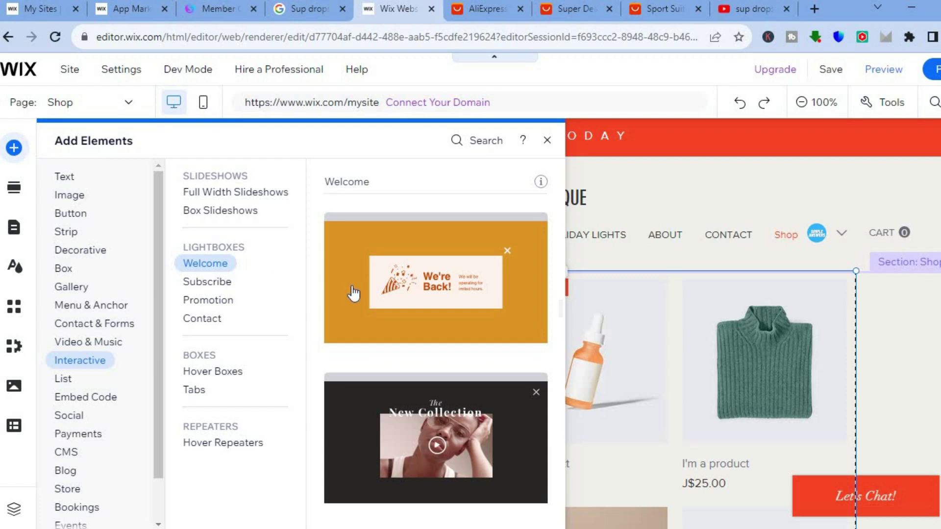
click(232, 290)
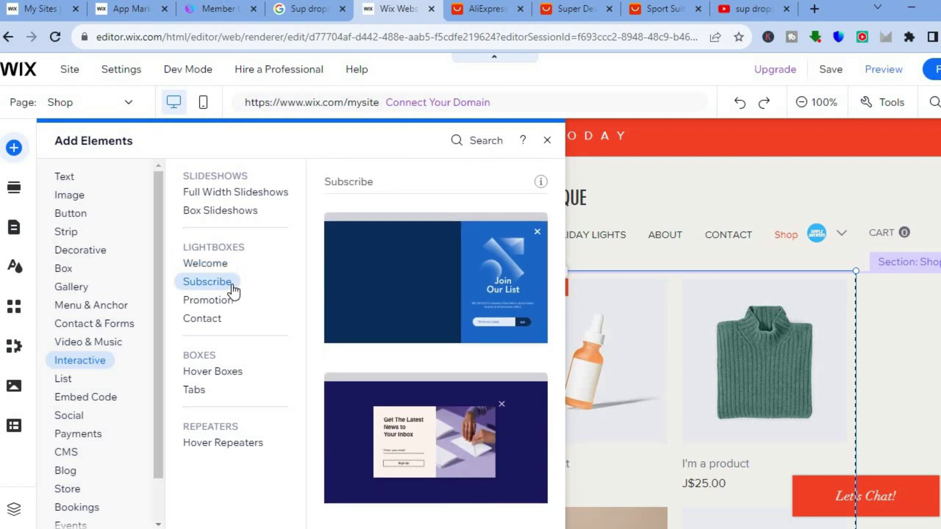
click(226, 308)
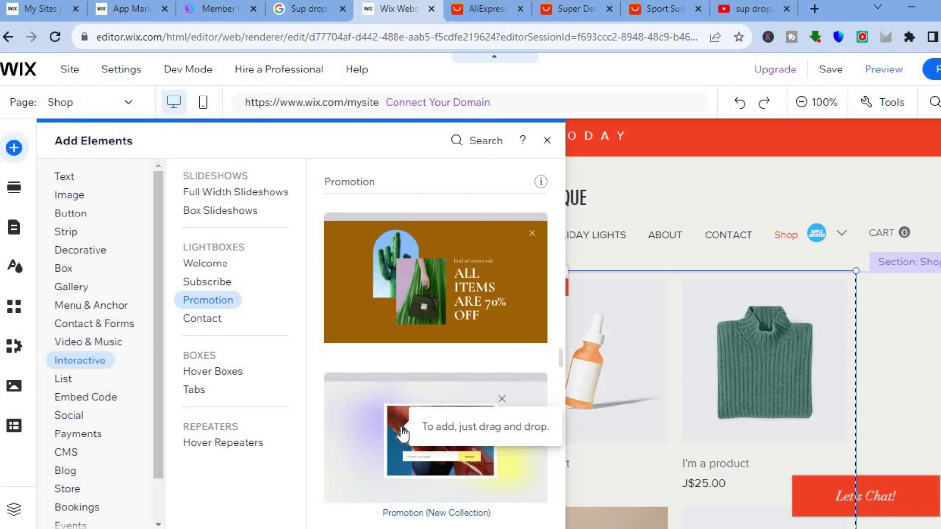
click(401, 444)
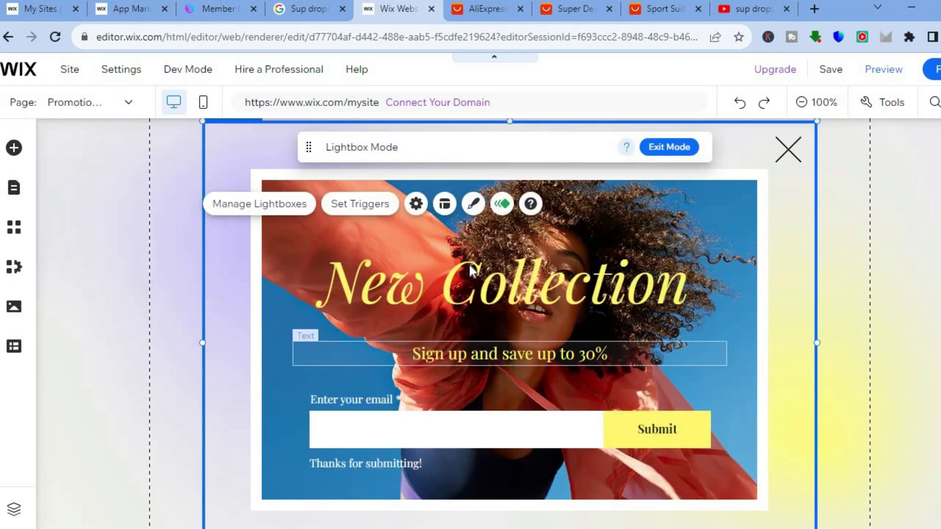
Examine the editing options for the promotion lightbox's heading, sign-up text and image
click(526, 280)
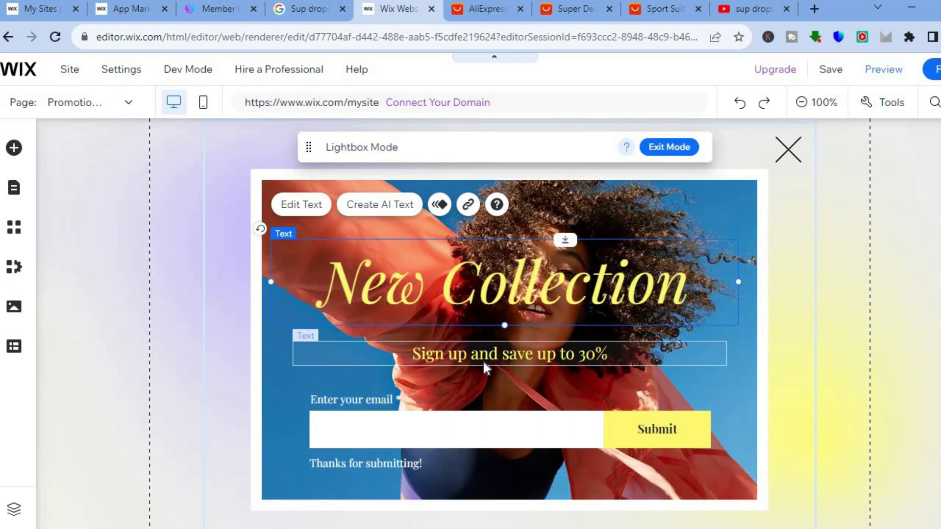
click(483, 359)
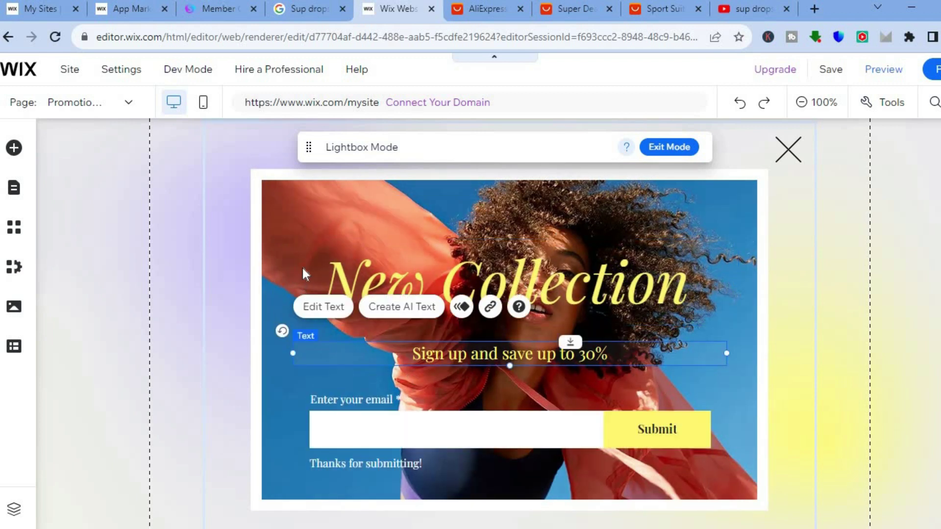
click(307, 245)
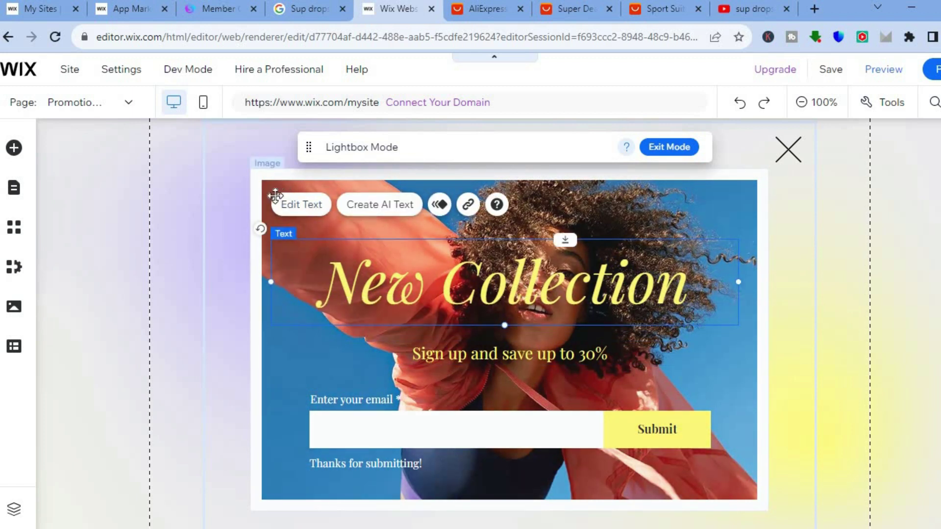
click(266, 255)
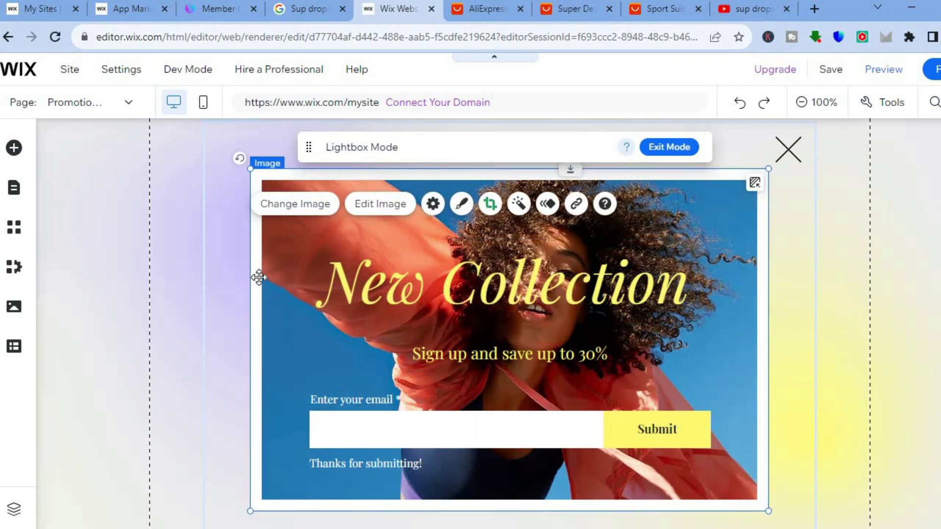
Open the promotion lightbox's trigger settings and review its page display, delay, scheduling, link and closing options
click(236, 279)
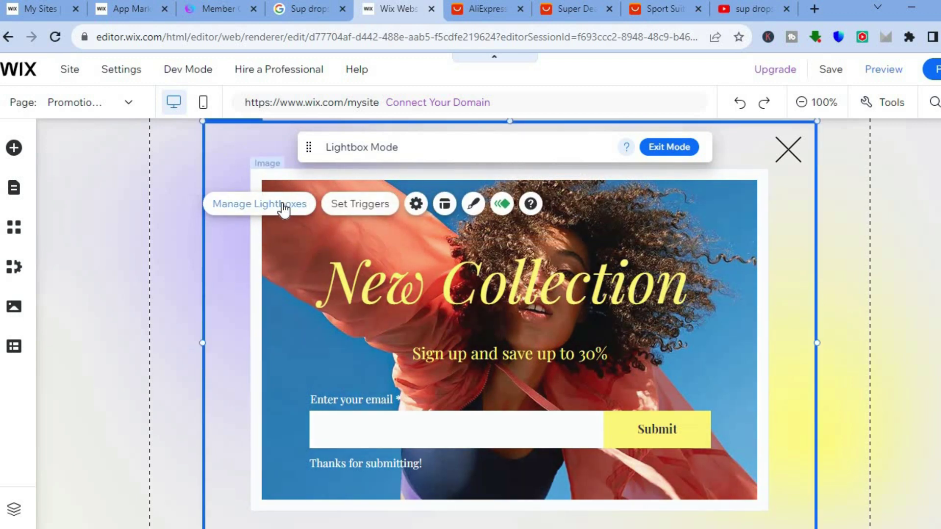
click(346, 208)
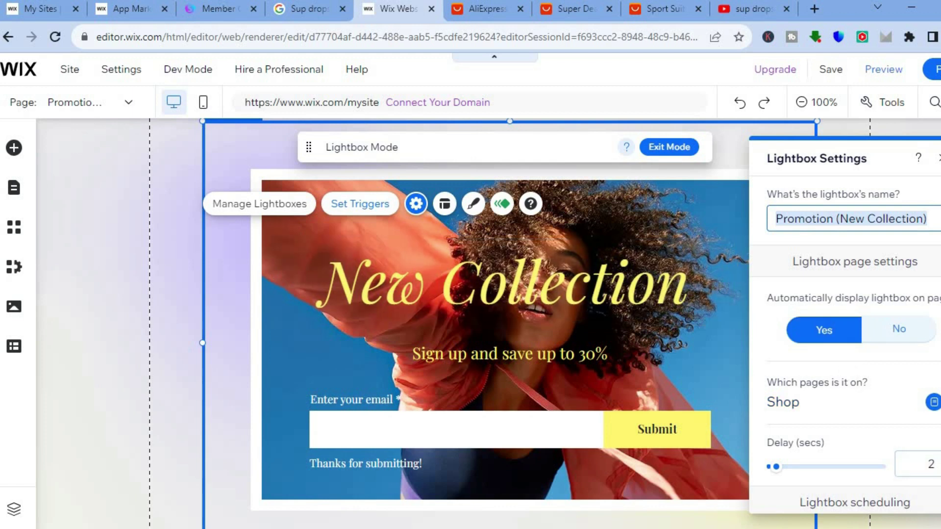
scroll(929, 363, down, 3)
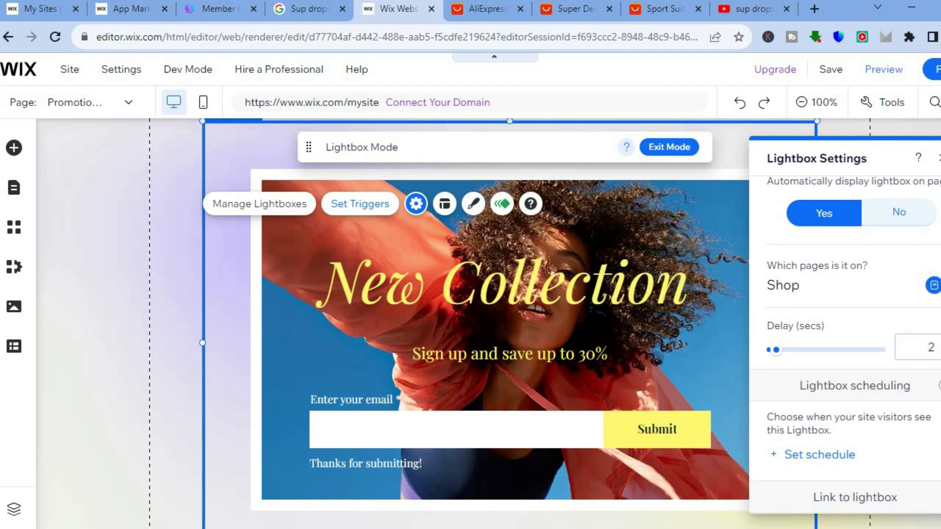
scroll(846, 344, down, 3)
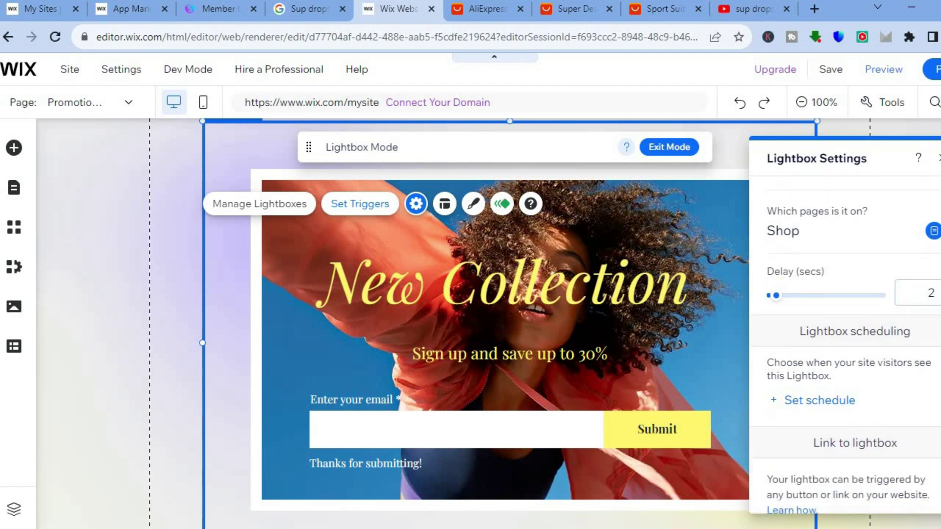
scroll(904, 355, down, 1)
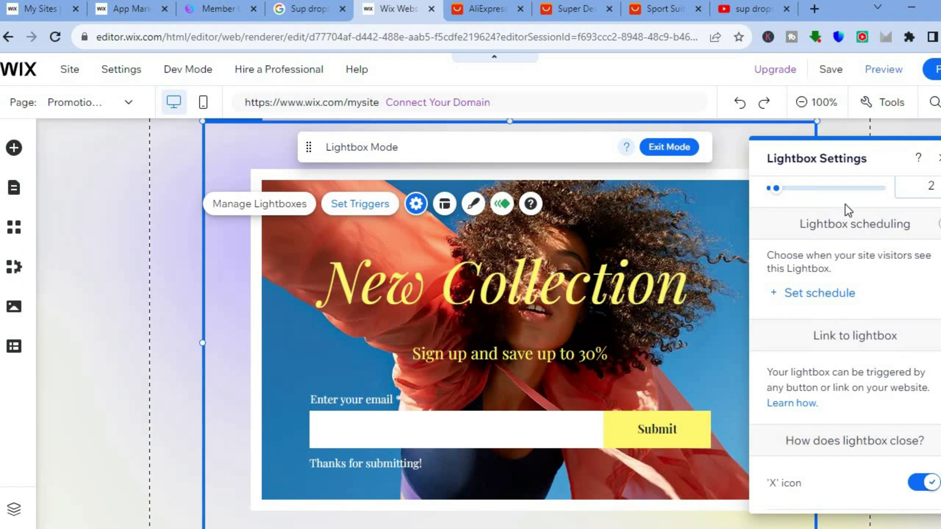
Save the site under the free Wix.com domain with the address ending simple-store
click(831, 72)
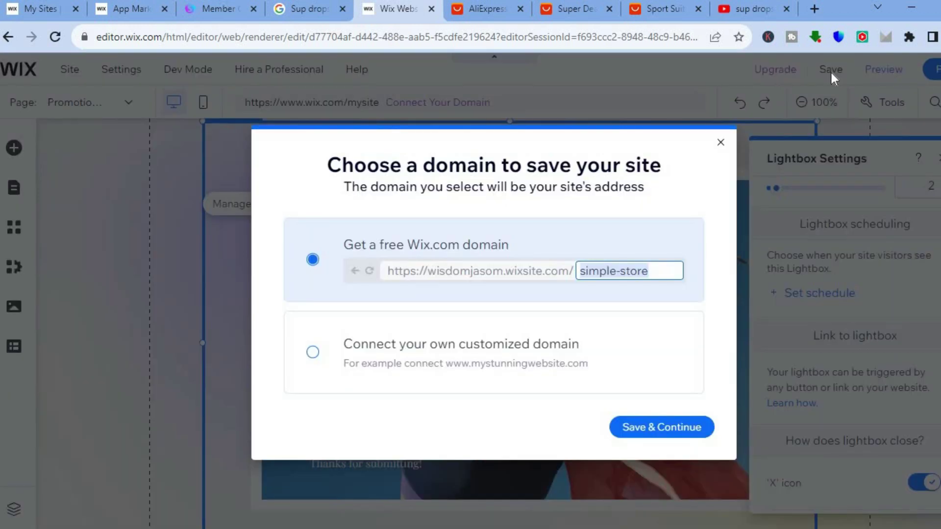
click(669, 431)
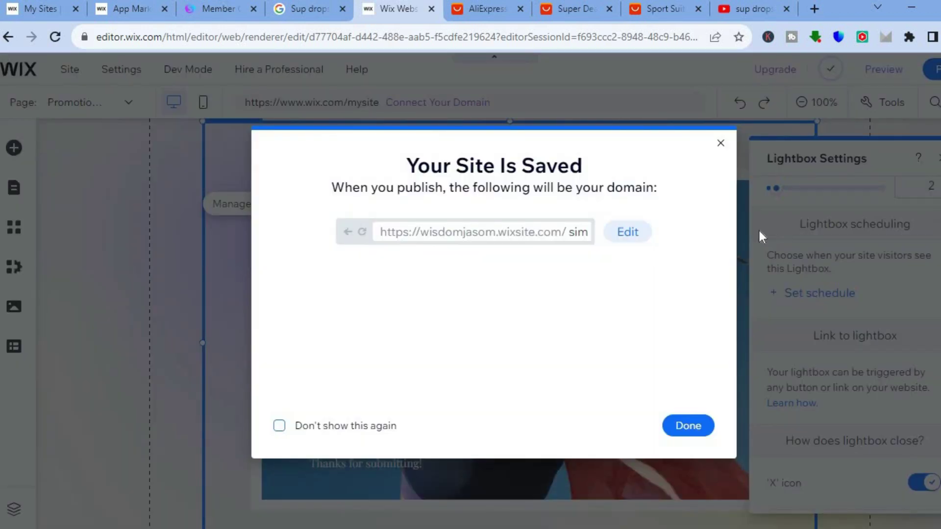
click(686, 424)
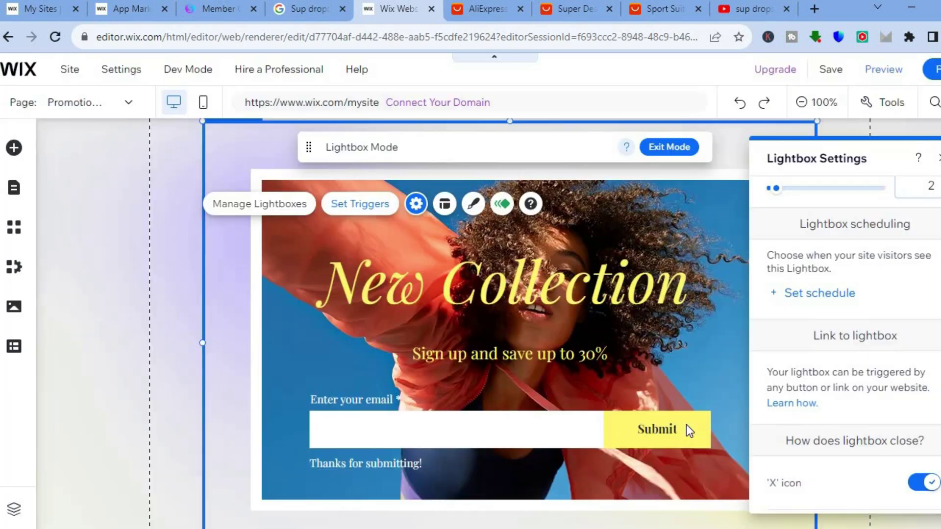
Preview the site, dismiss the New Collection lightbox to check the Shop page, and return to the editor
click(880, 71)
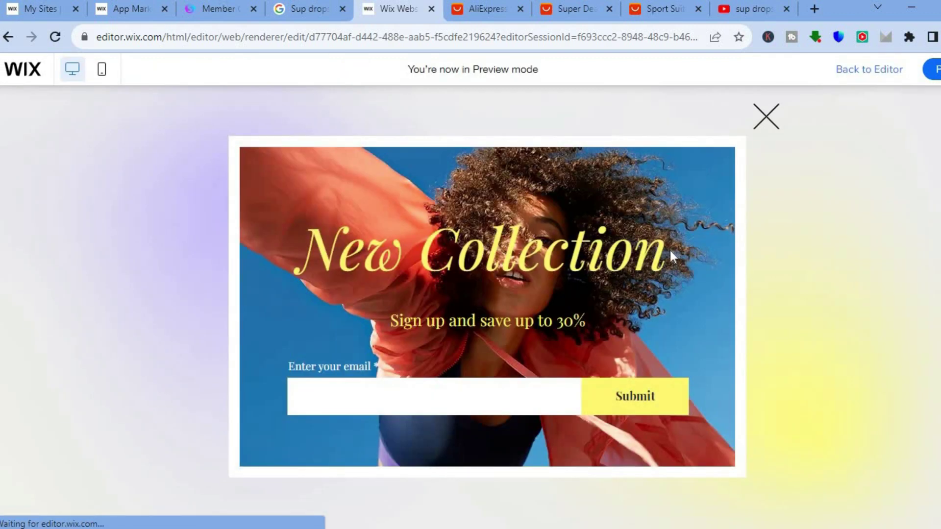
click(766, 118)
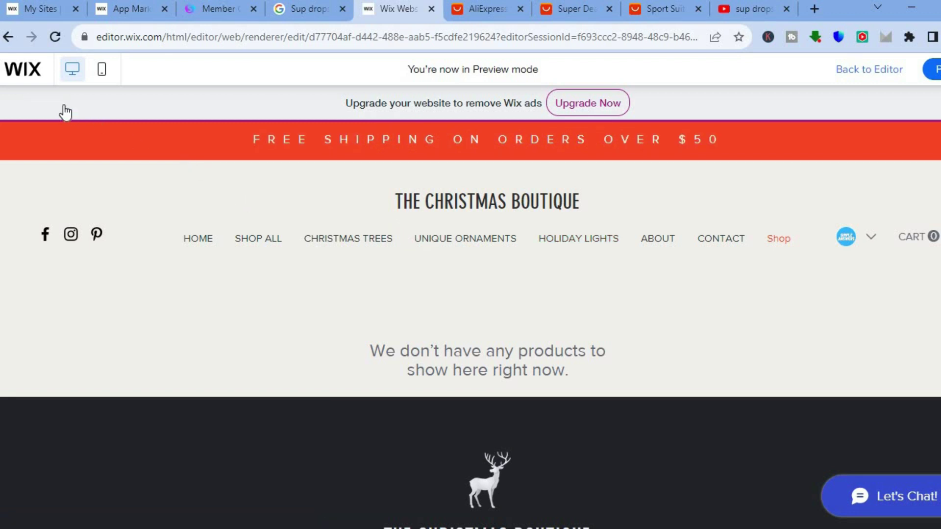
mouse_move(21, 77)
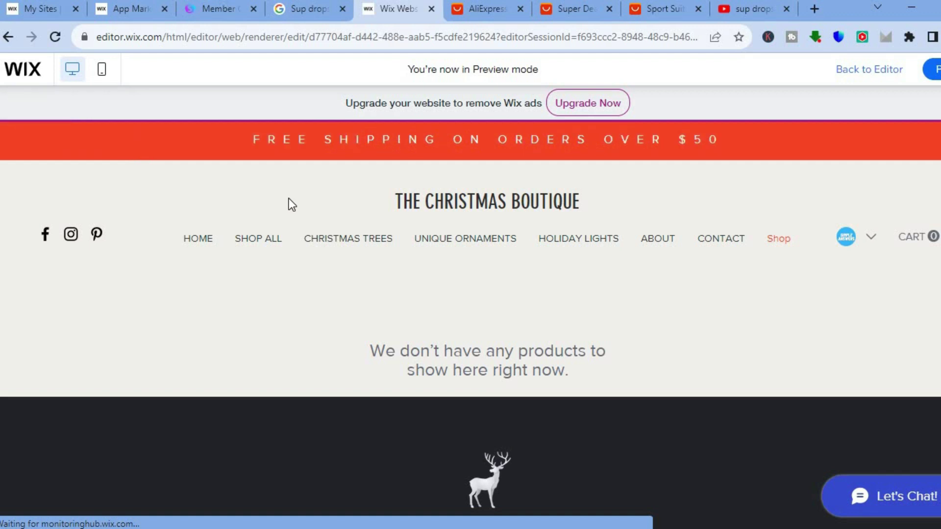
click(855, 74)
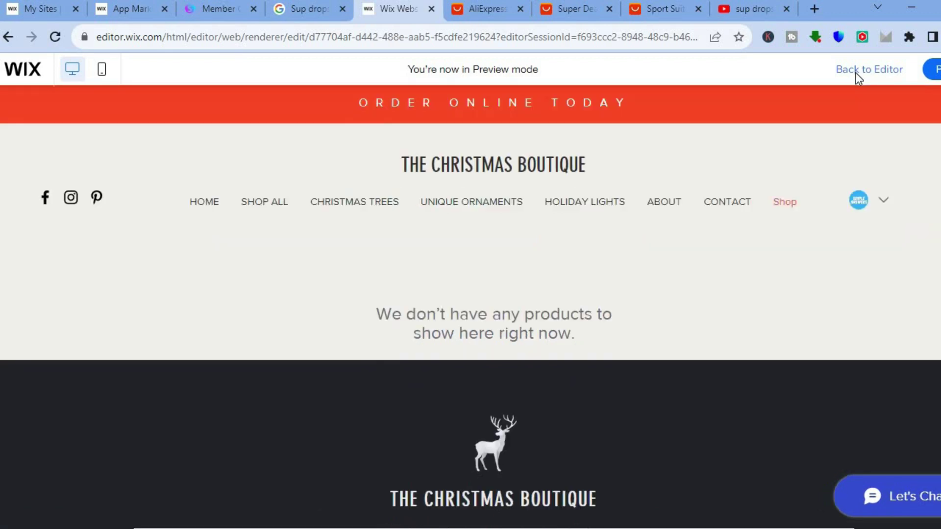